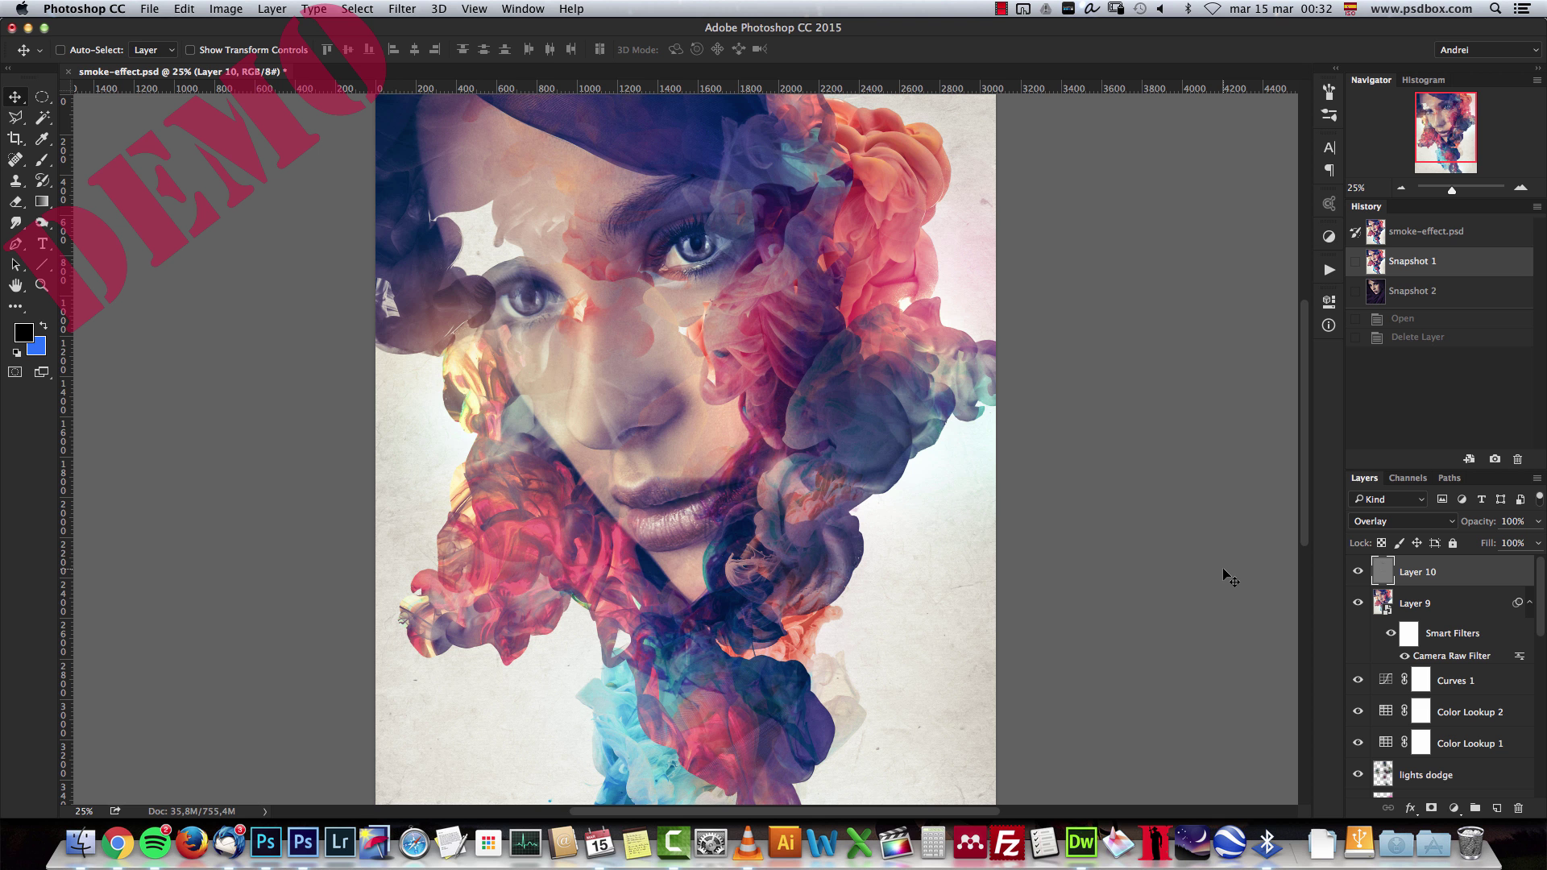
Compare the two history snapshots, restore Snapshot 2 with the original portrait, and select the entire canvas.
click(1414, 292)
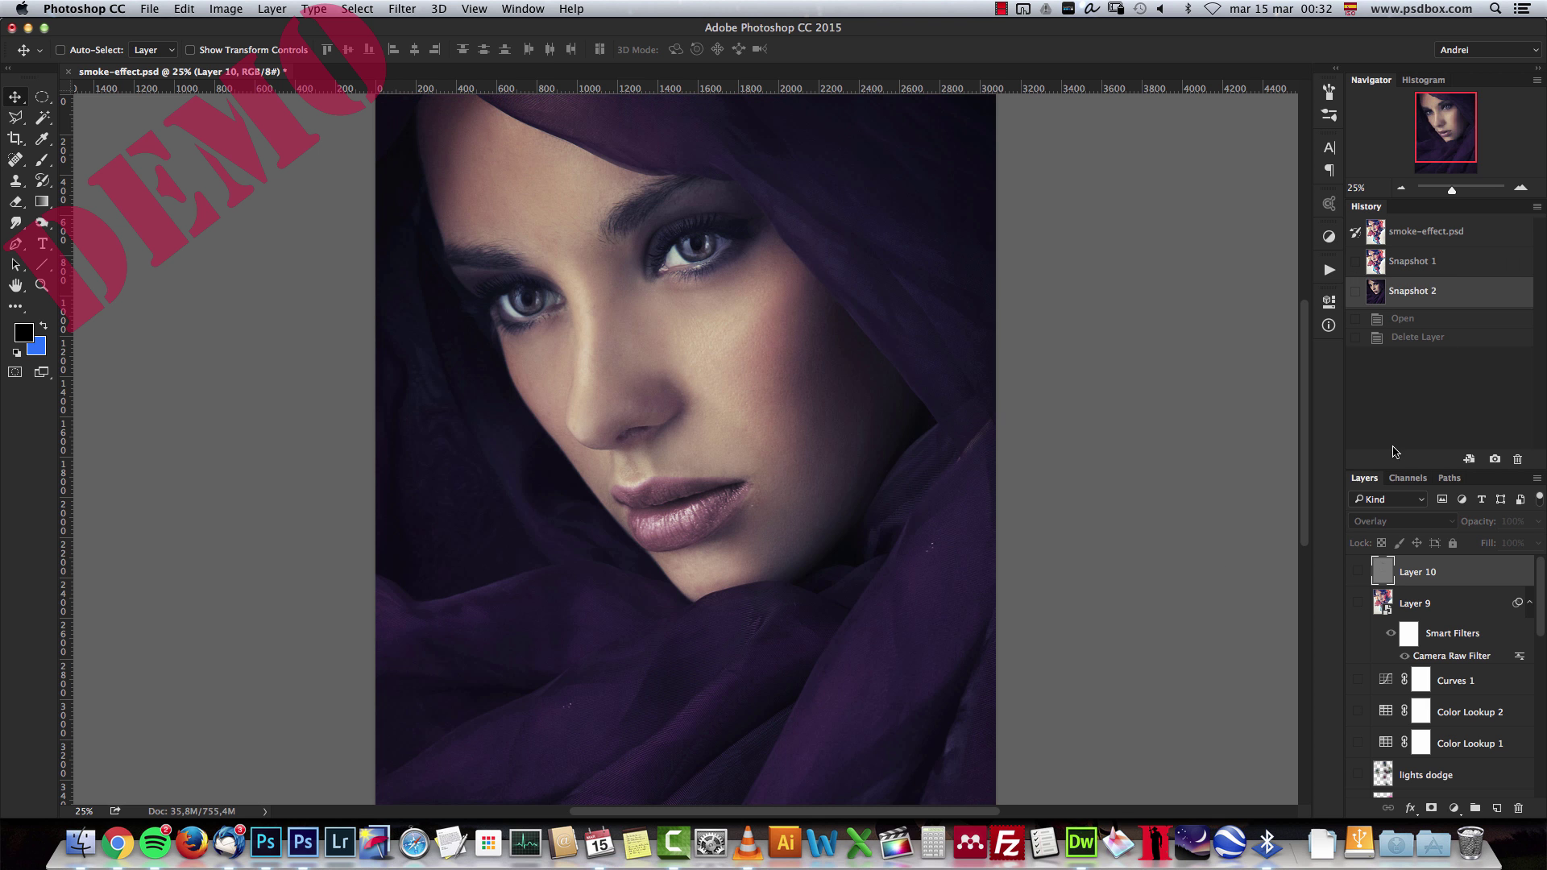
click(1416, 268)
click(1401, 188)
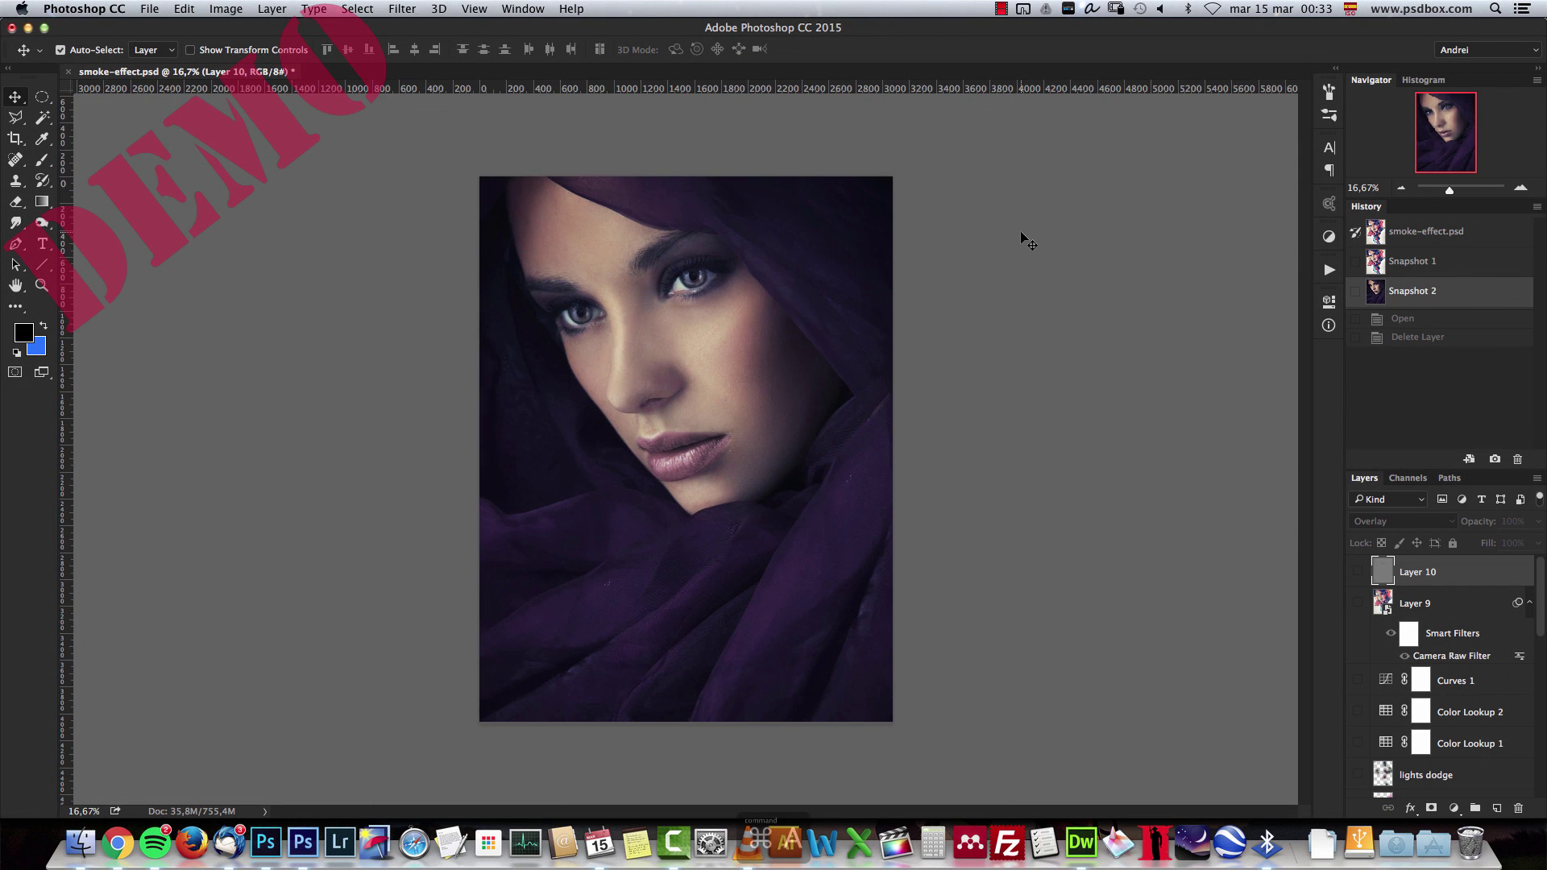
key(super+a)
key(super+c)
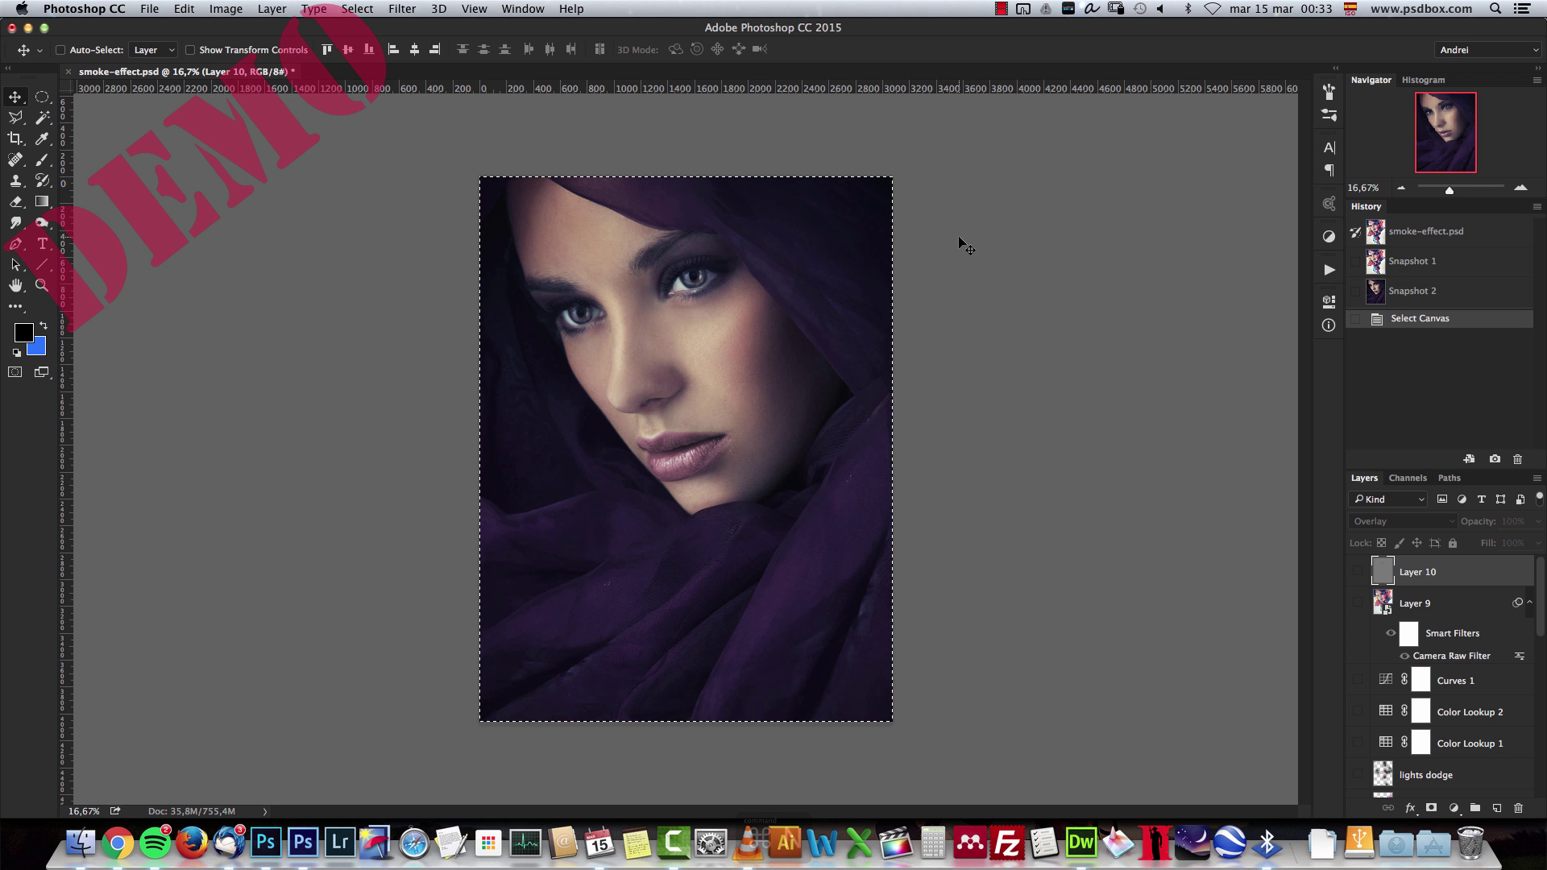
key(super+n)
key(Return)
key(super+w)
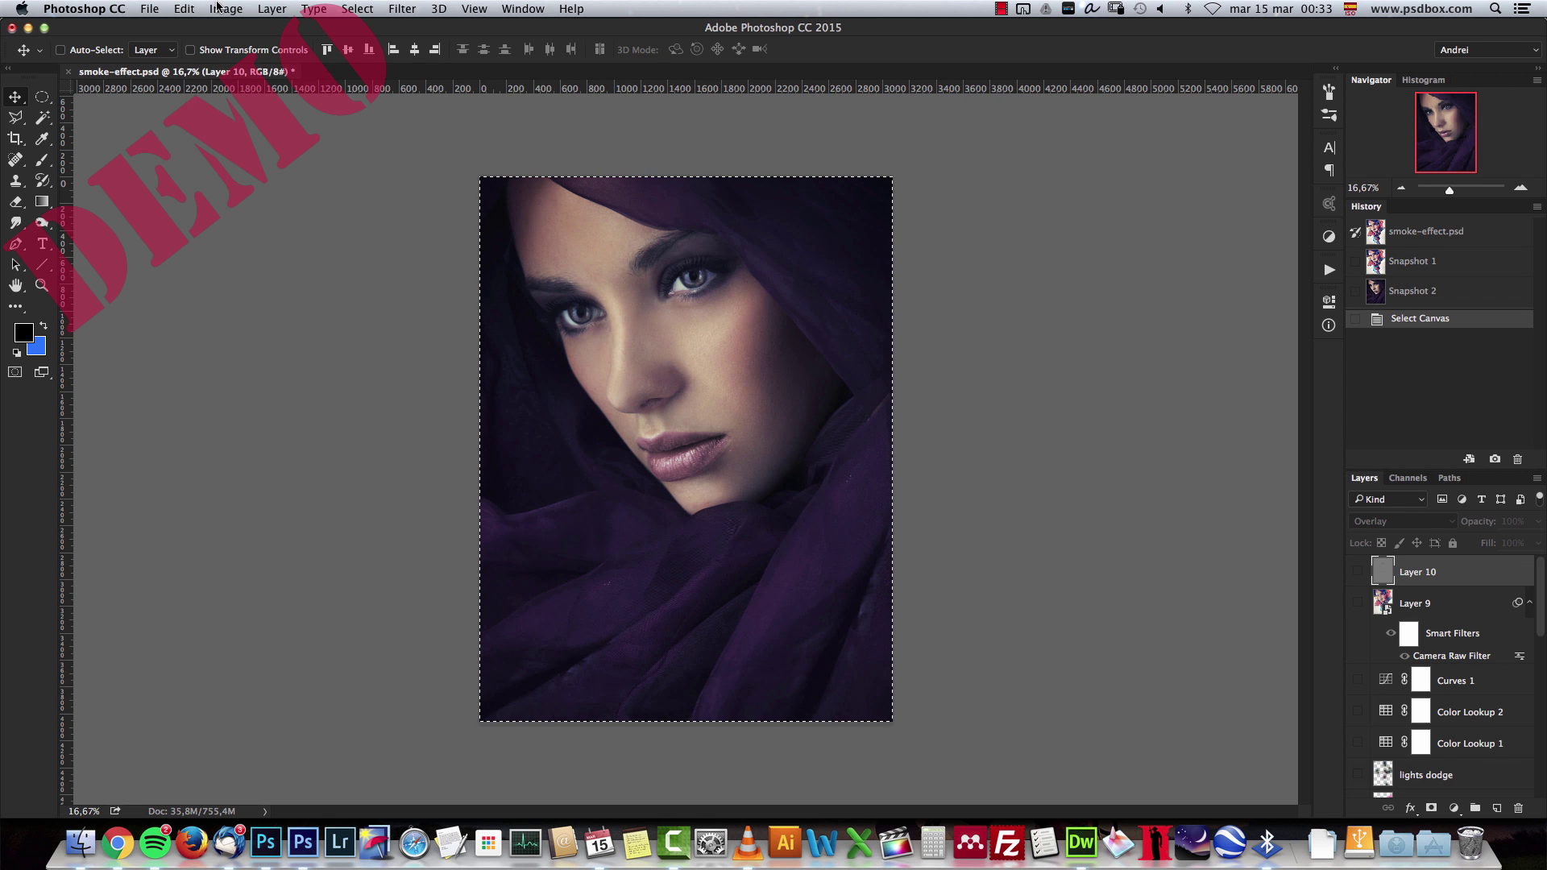
Copy the selected portrait as merged and paste it into a new clipboard-sized document of 3078 by 4061 pixels.
click(185, 9)
click(222, 144)
key(super+n)
key(Return)
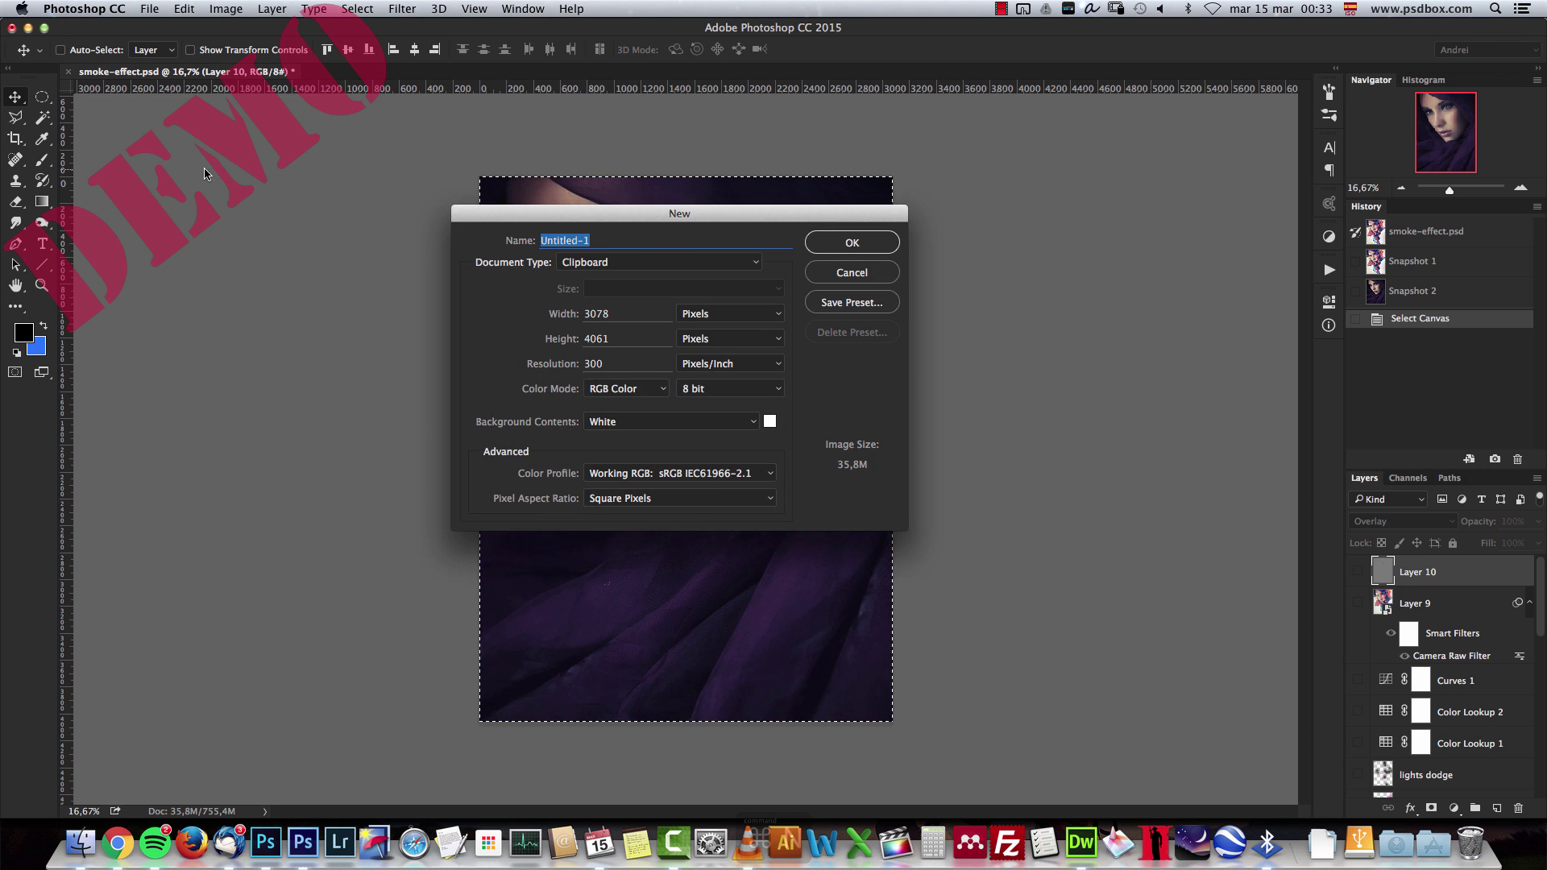
key(super+v)
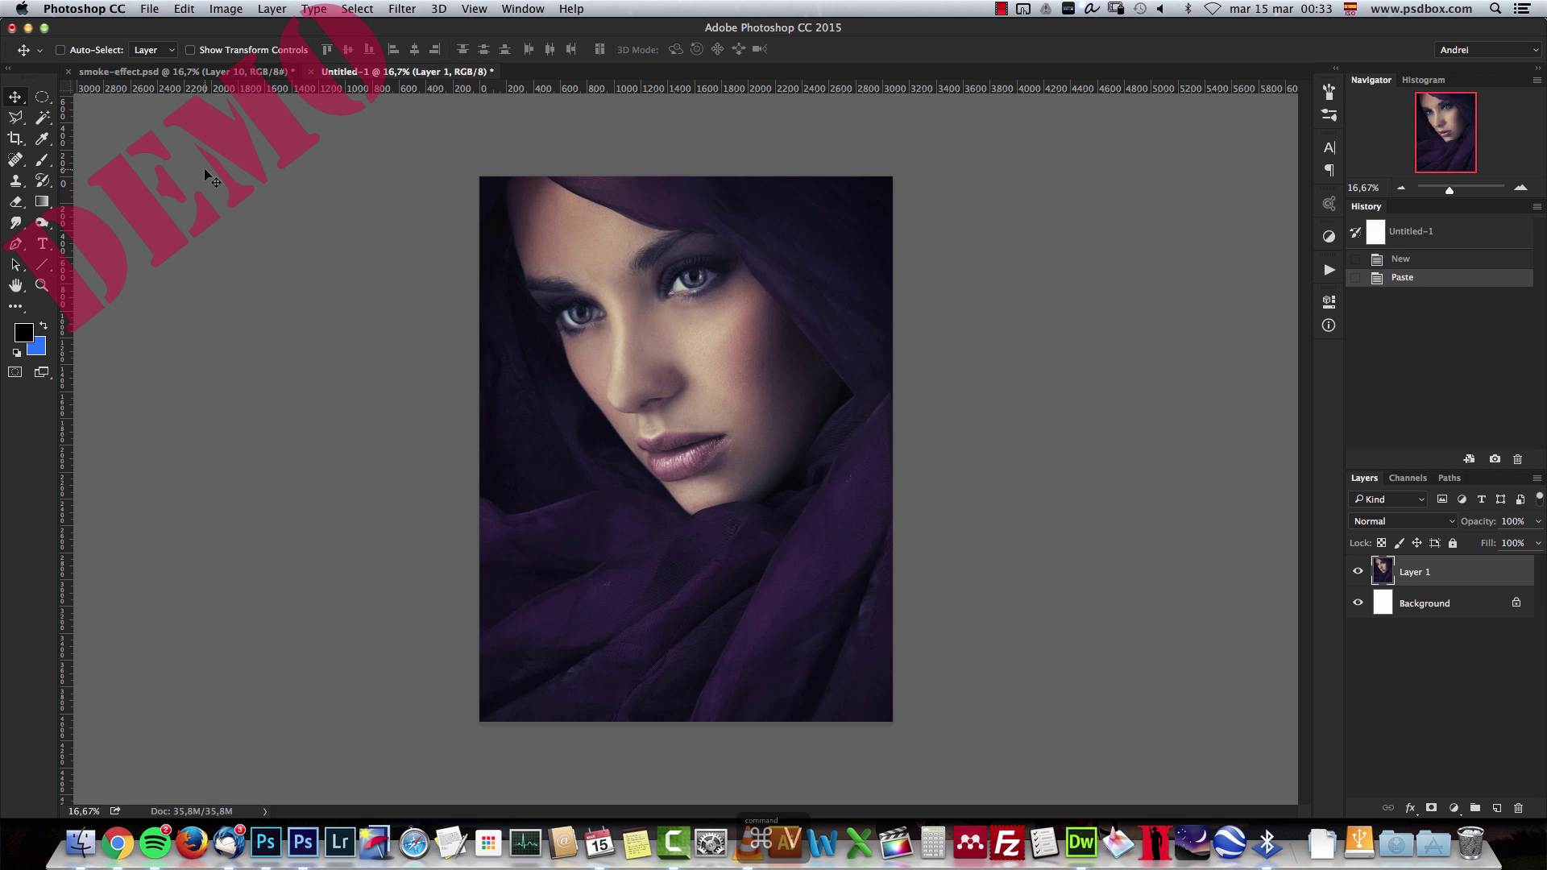
Resize the new document proportionally to a width of 2000 pixels.
key(alt+super+i)
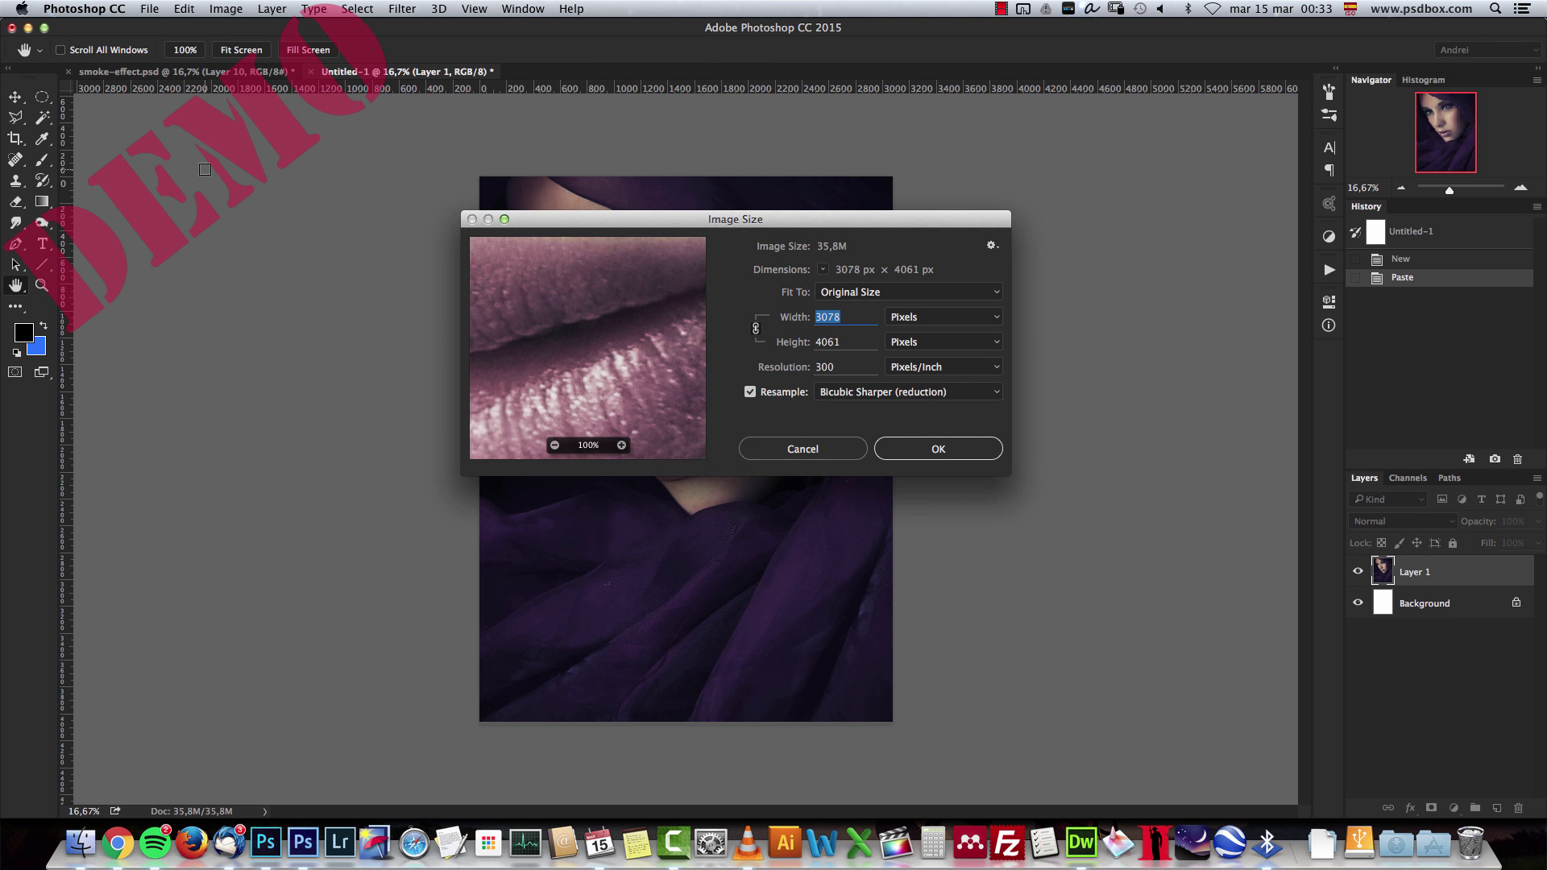
text(2000)
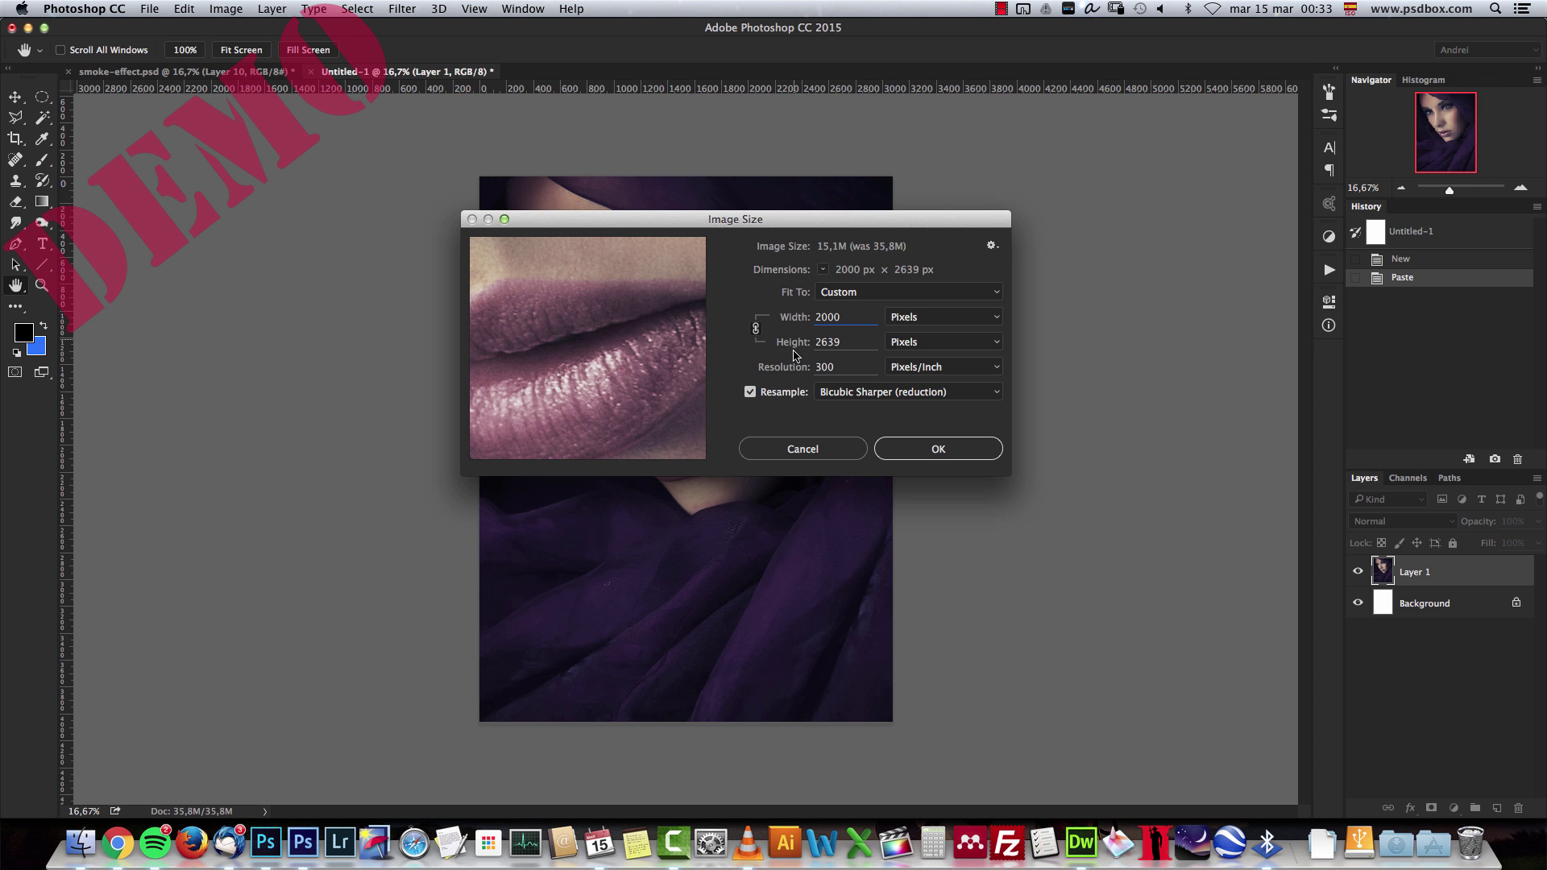
click(918, 449)
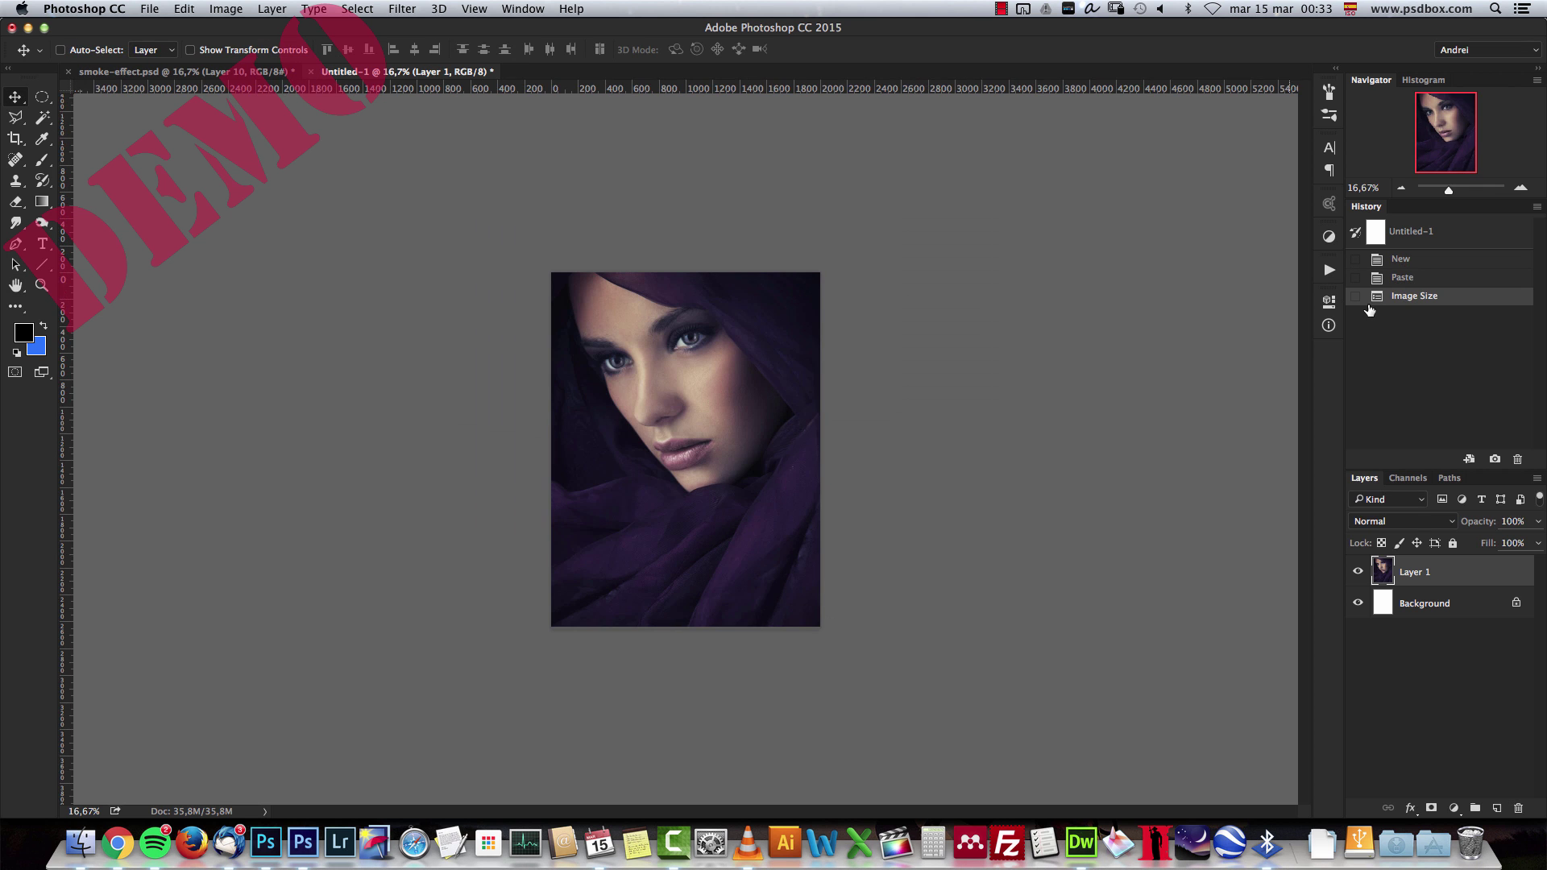
Reduce the image size proportionally to a width of 1600 pixels.
key(alt+super+i)
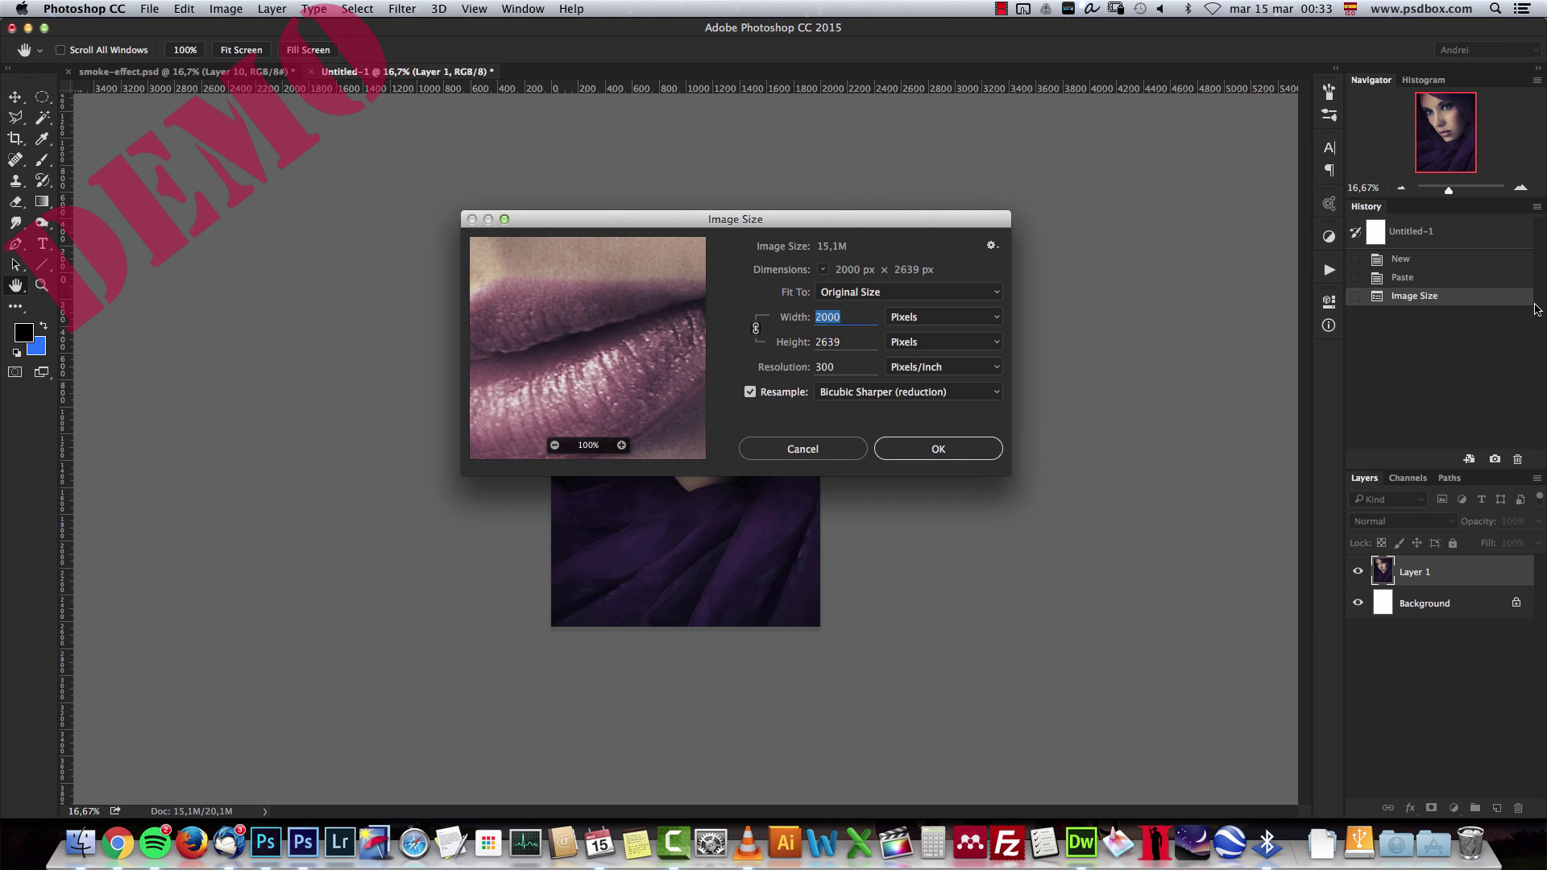
text(1600)
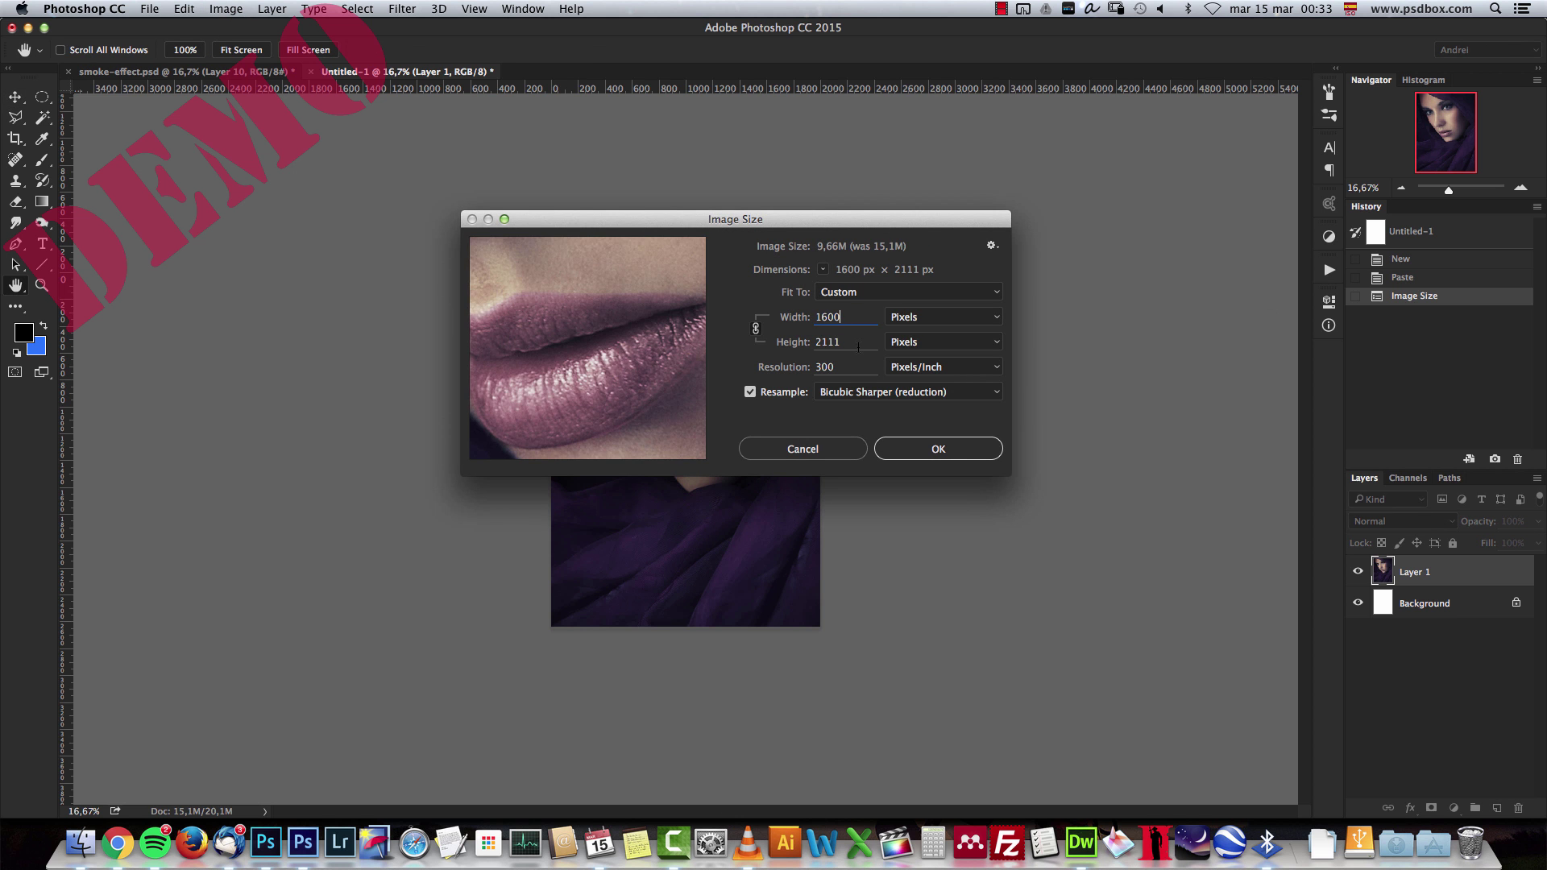
click(940, 448)
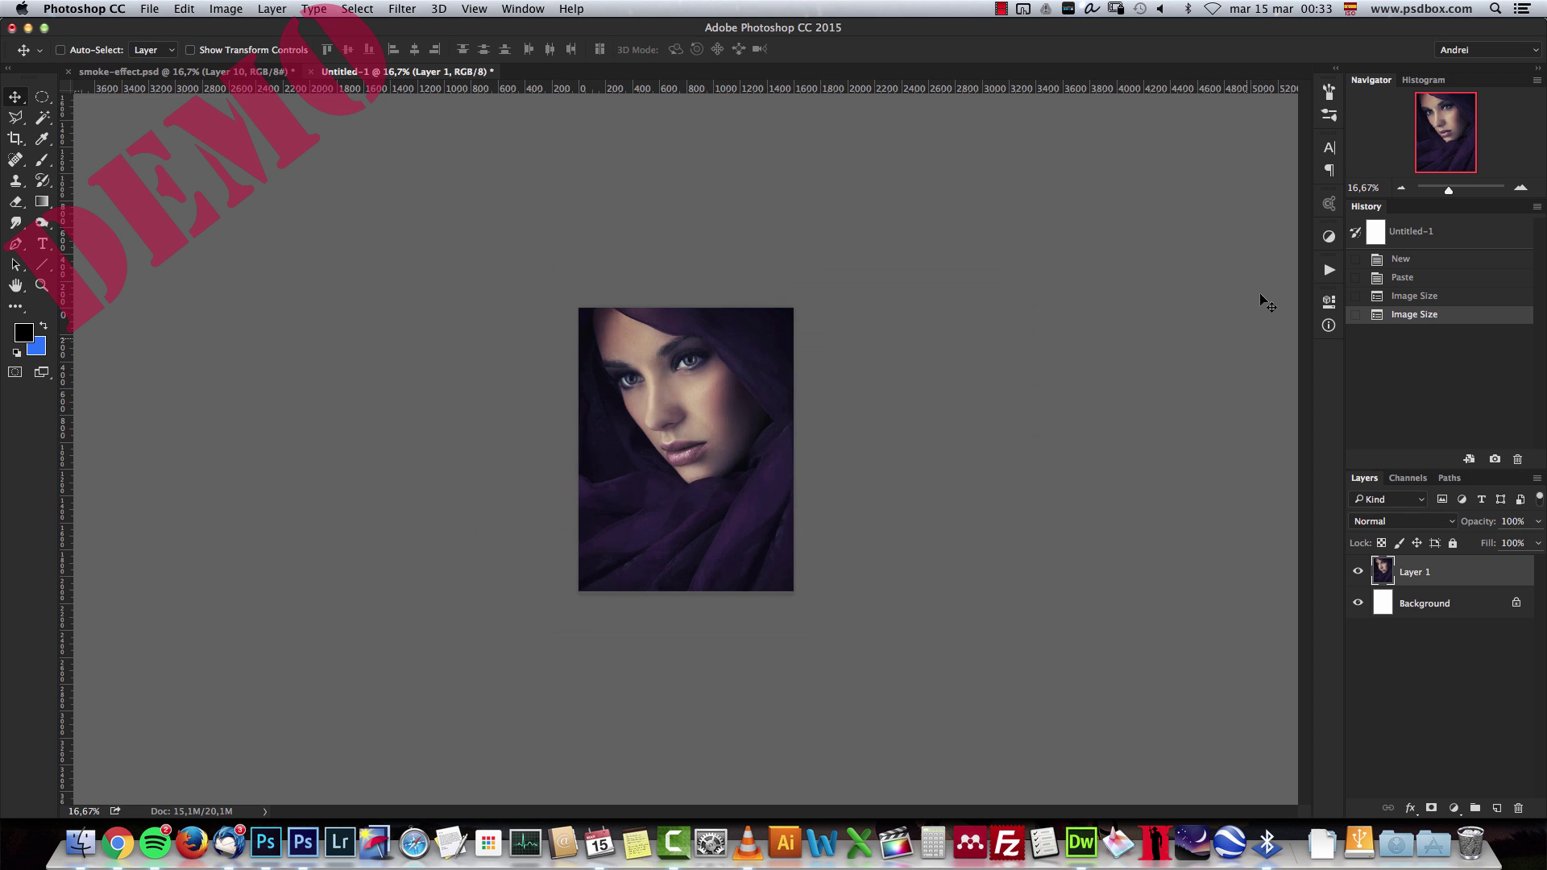
Delete the white Background layer so that only the portrait layer remains.
click(1521, 188)
drag(1424, 603, 1516, 808)
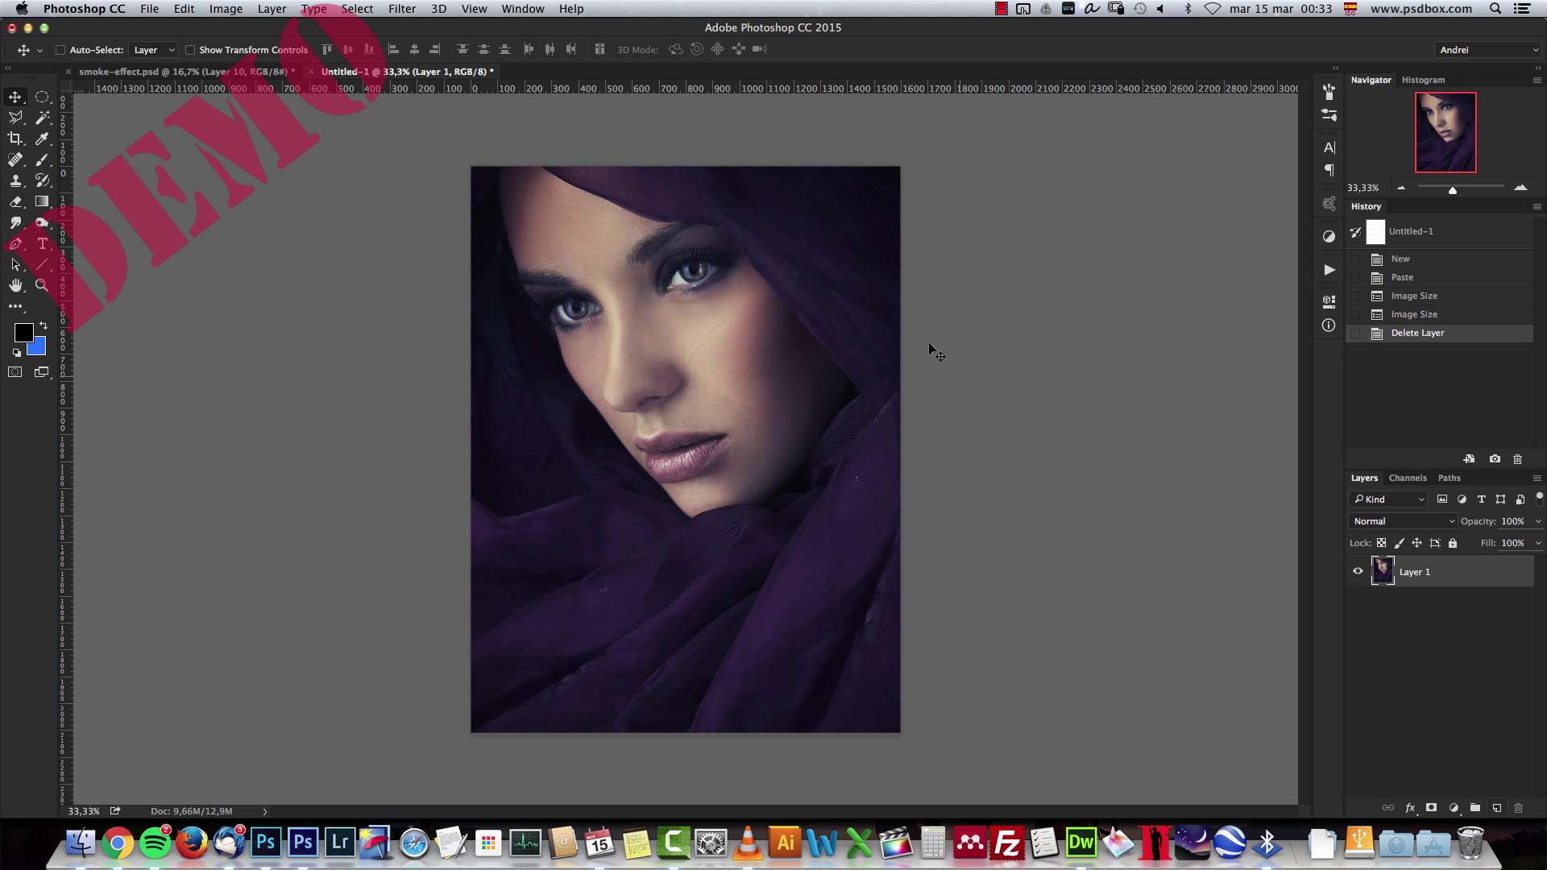
click(1520, 188)
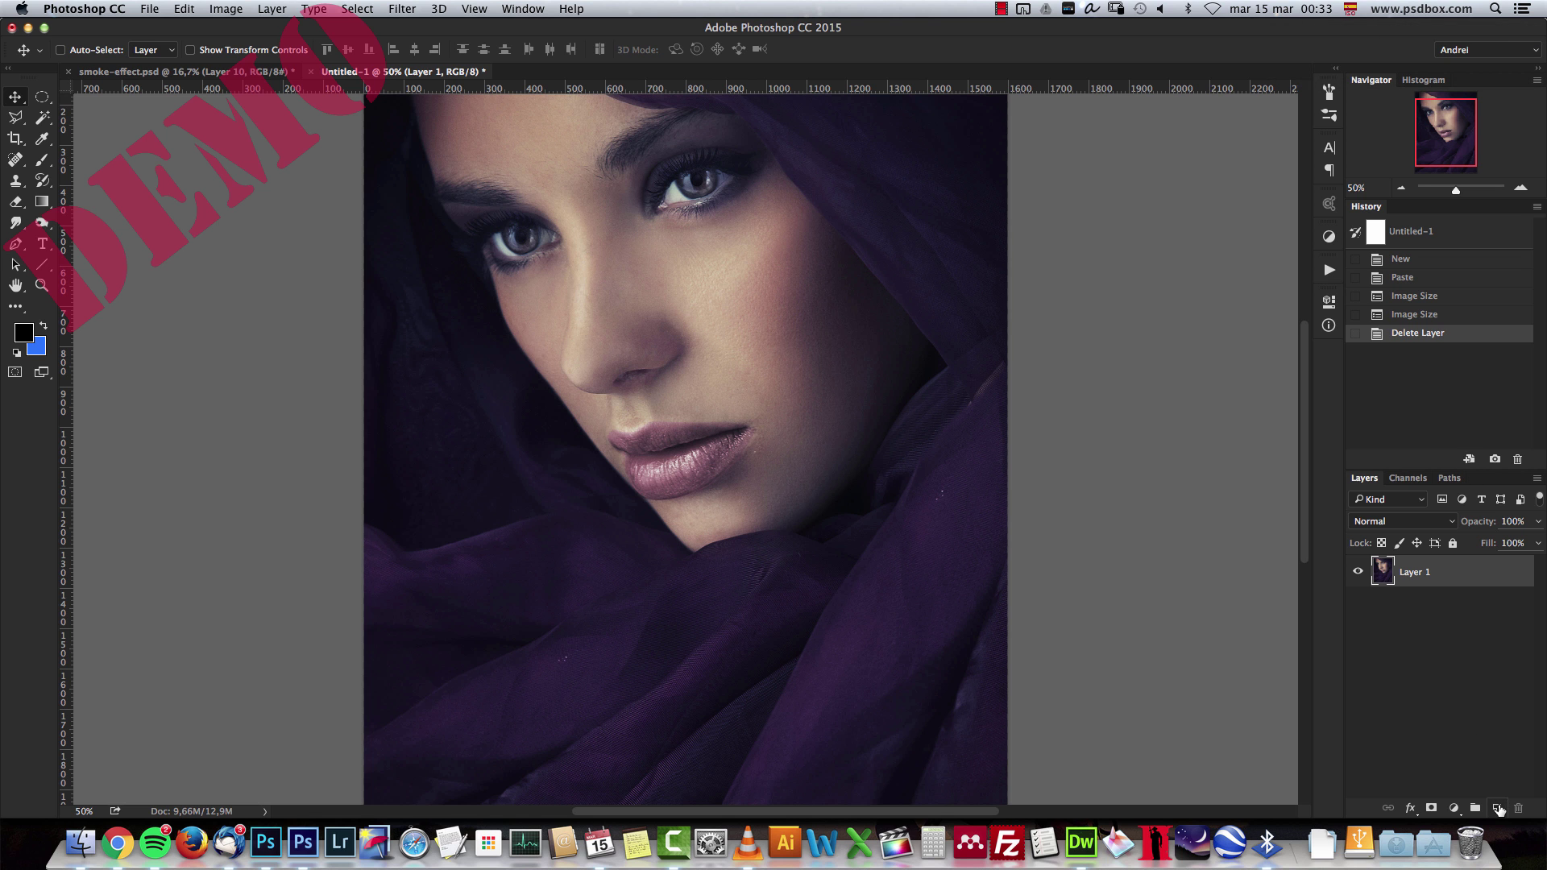
Add a Solid Color fill layer in light gray e3e3e3 above the portrait layer.
click(1453, 807)
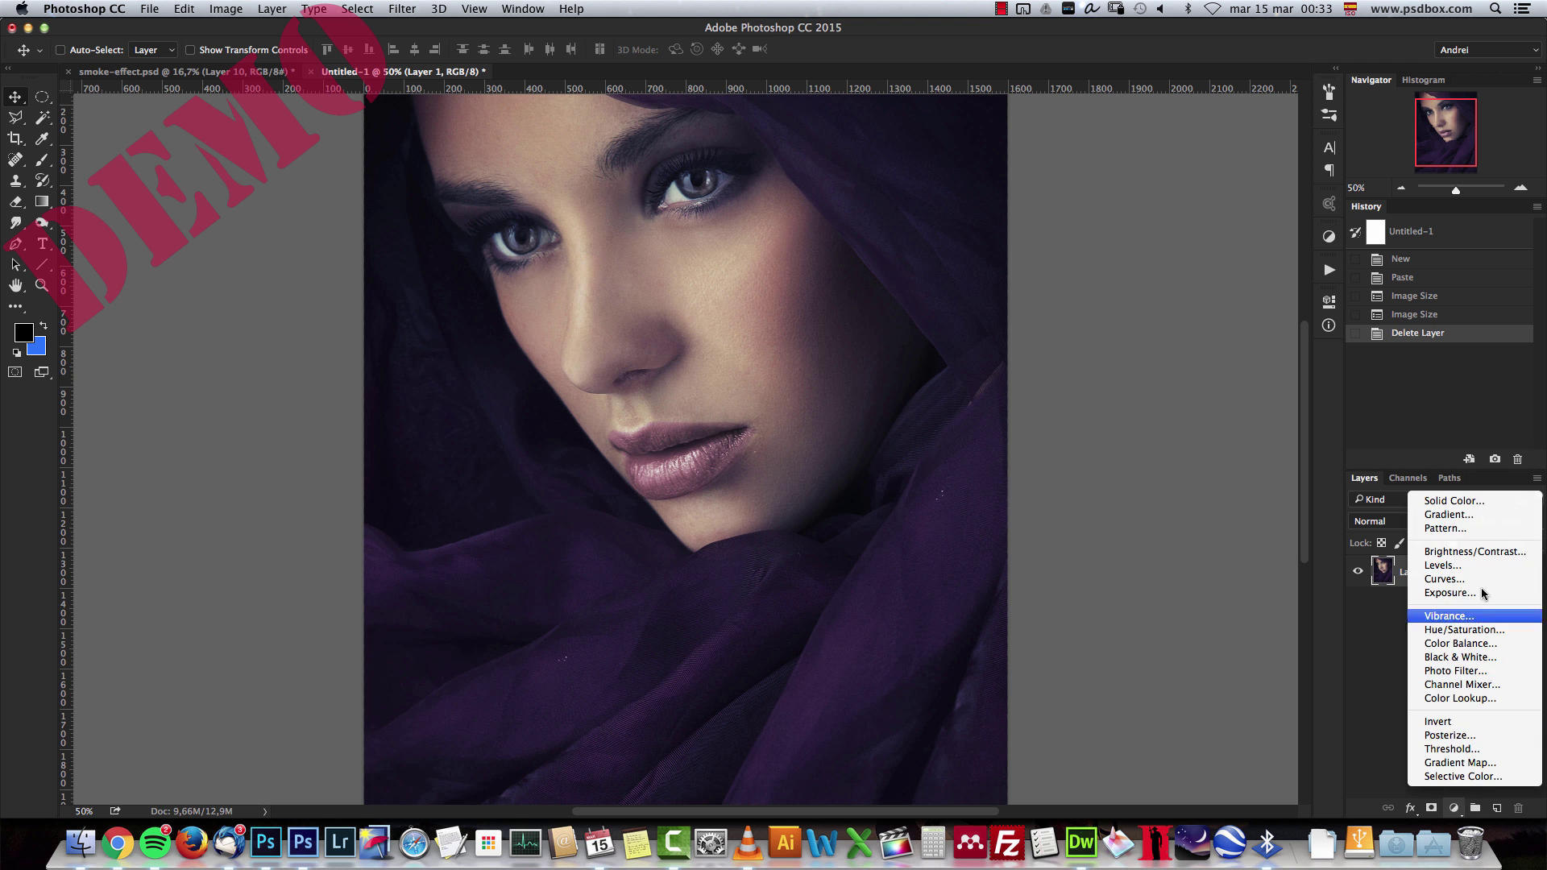
click(1473, 502)
text(d1d1d1)
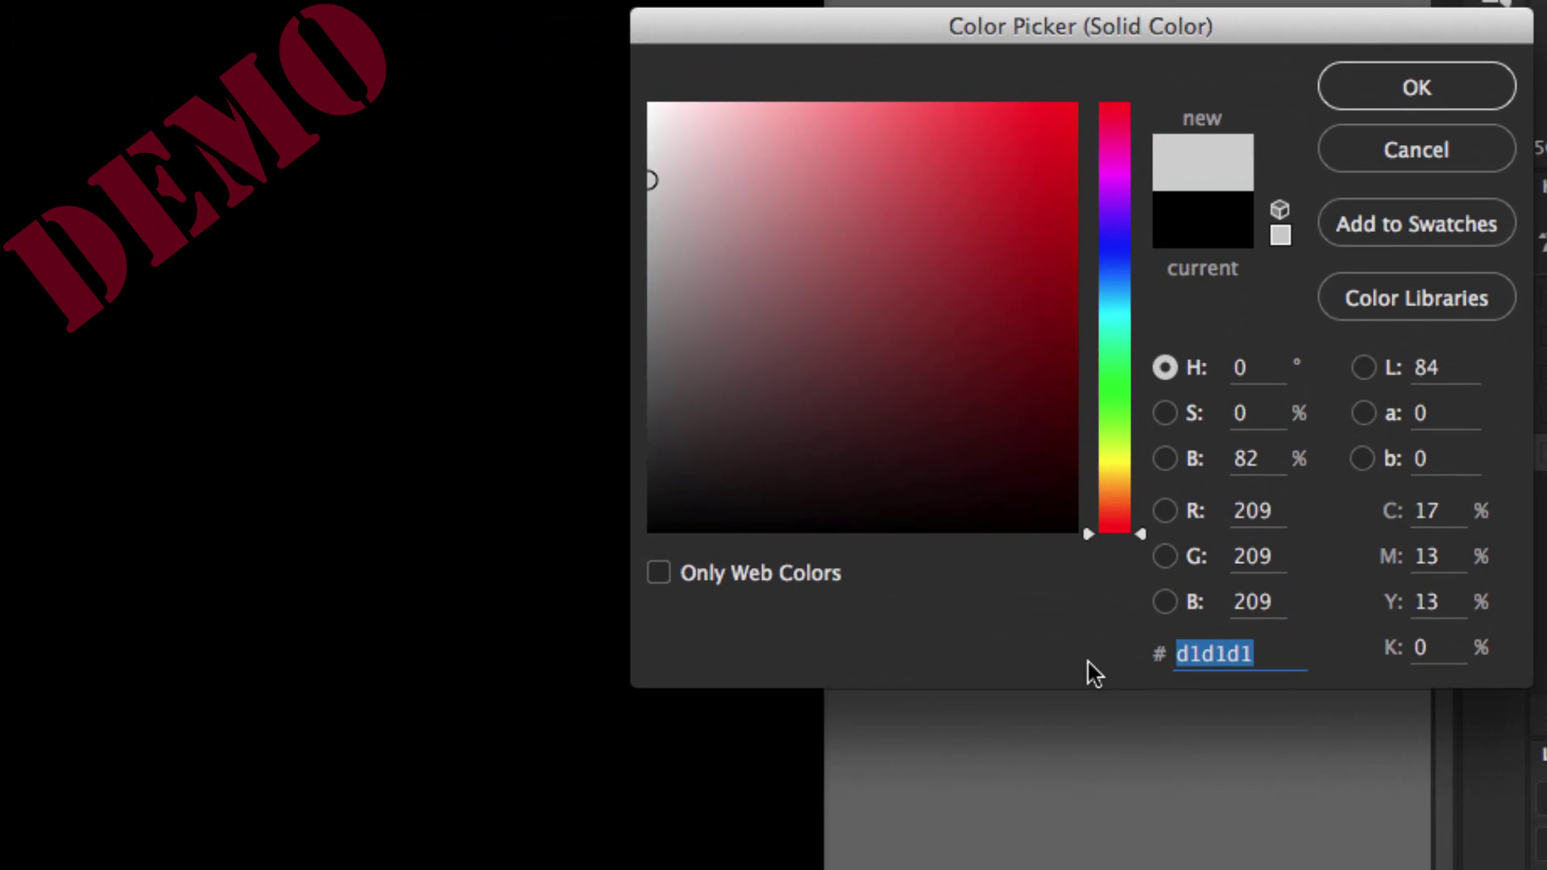
text(e3e3e3)
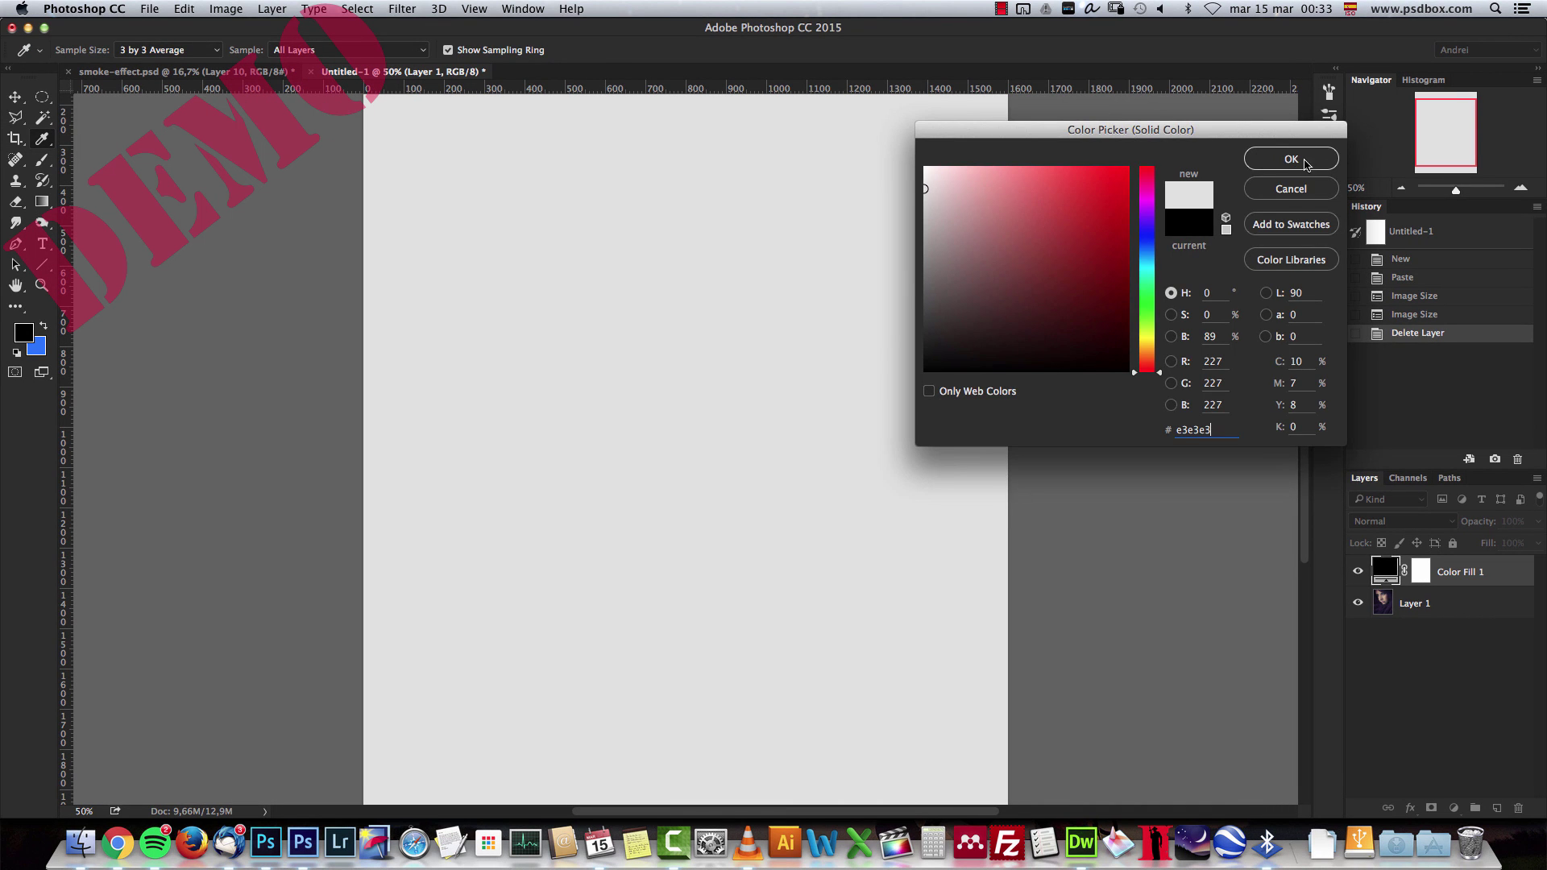
click(1305, 164)
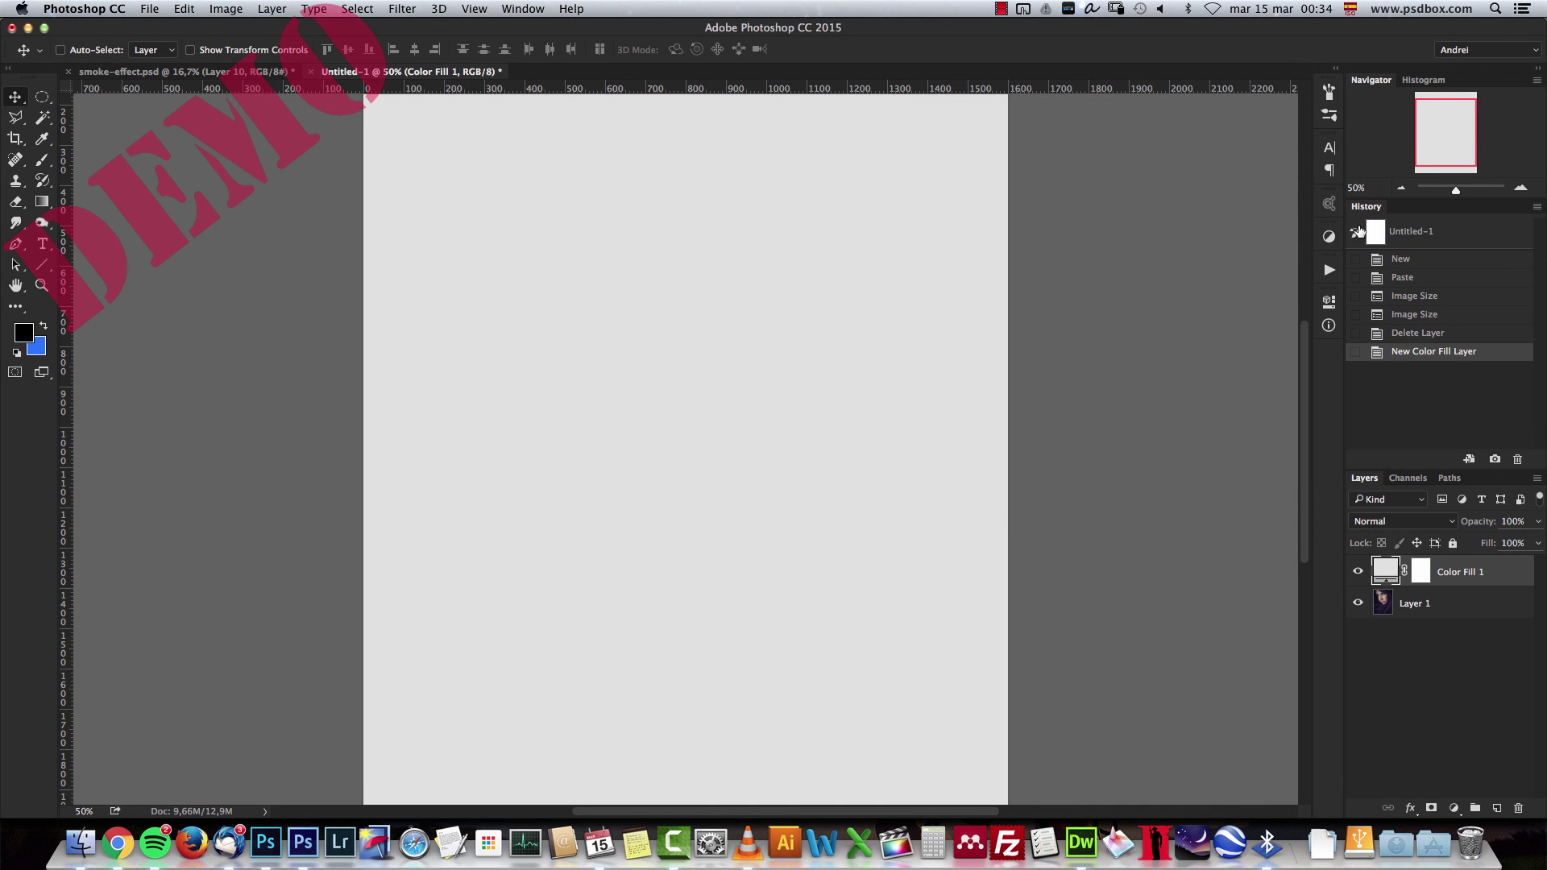
Open the Add Noise filter for the Color Fill 1 layer.
click(1400, 188)
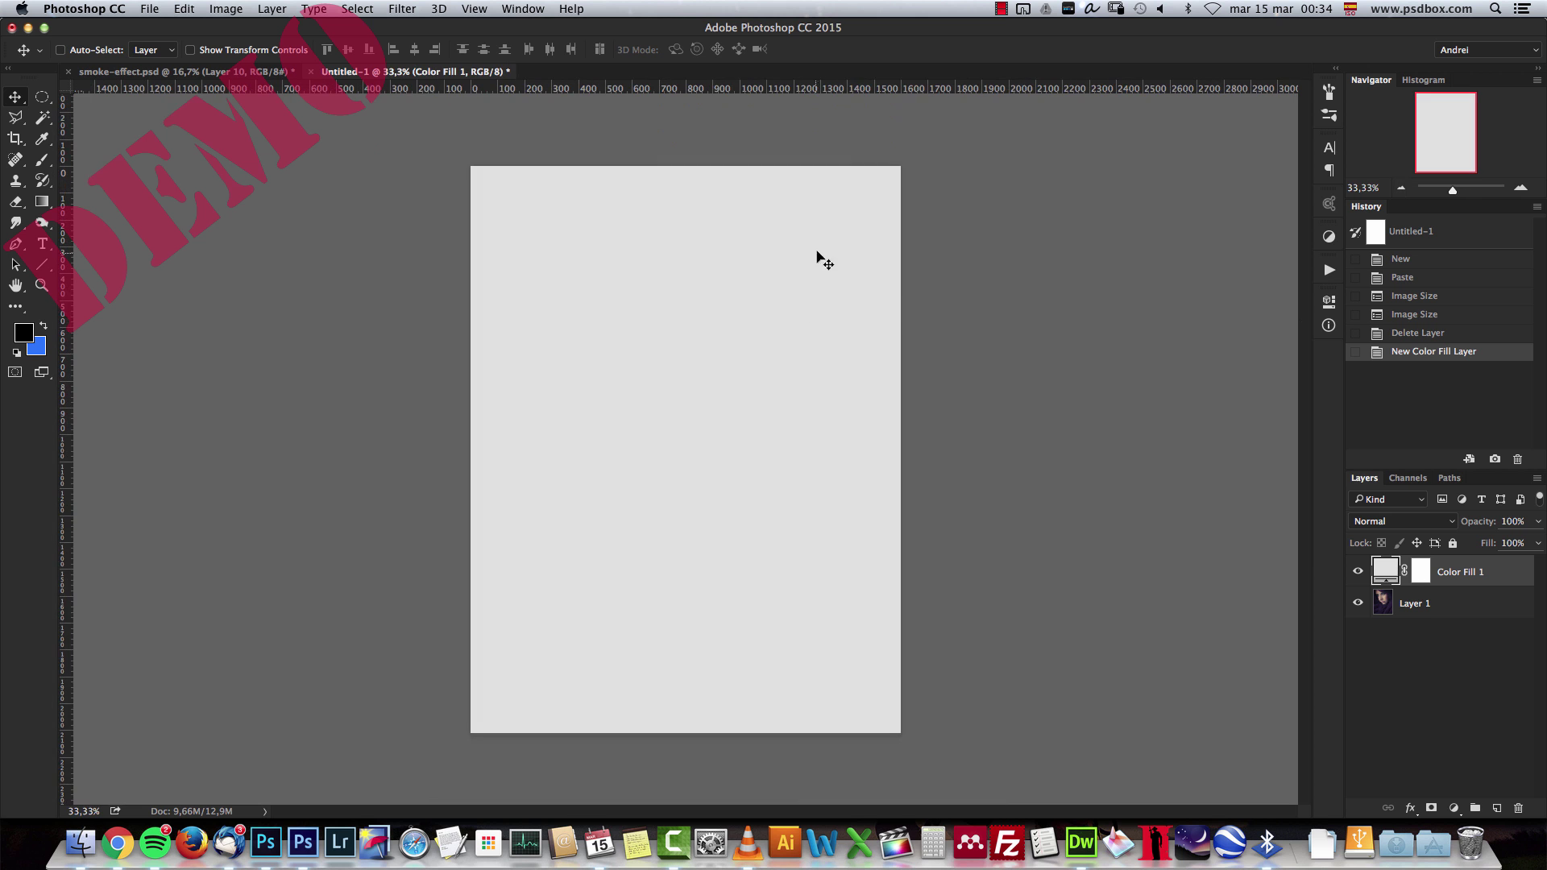
click(1520, 189)
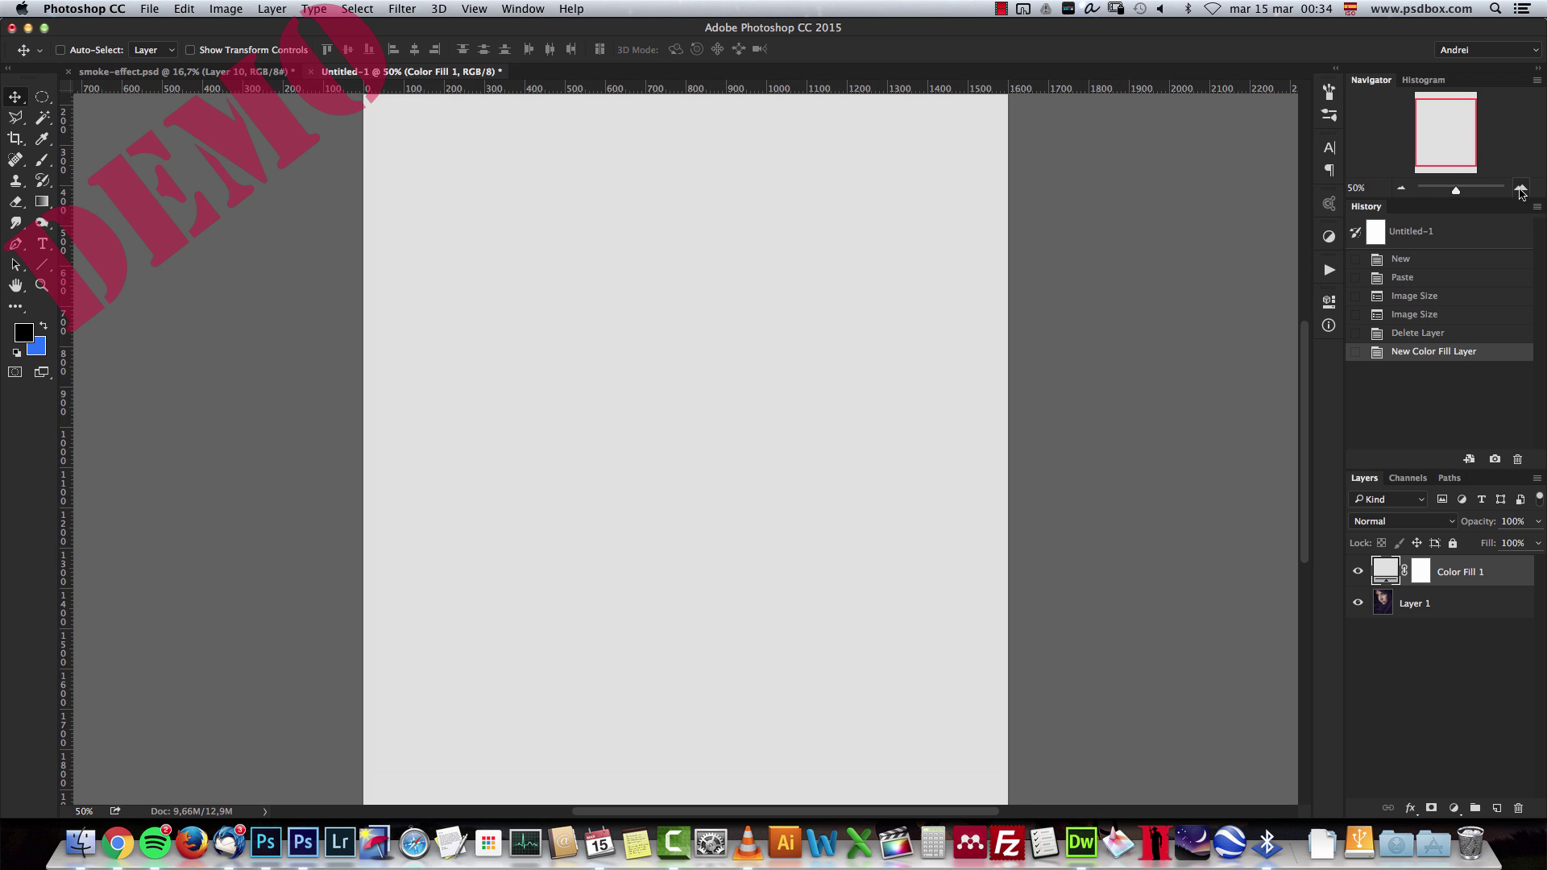
click(1401, 188)
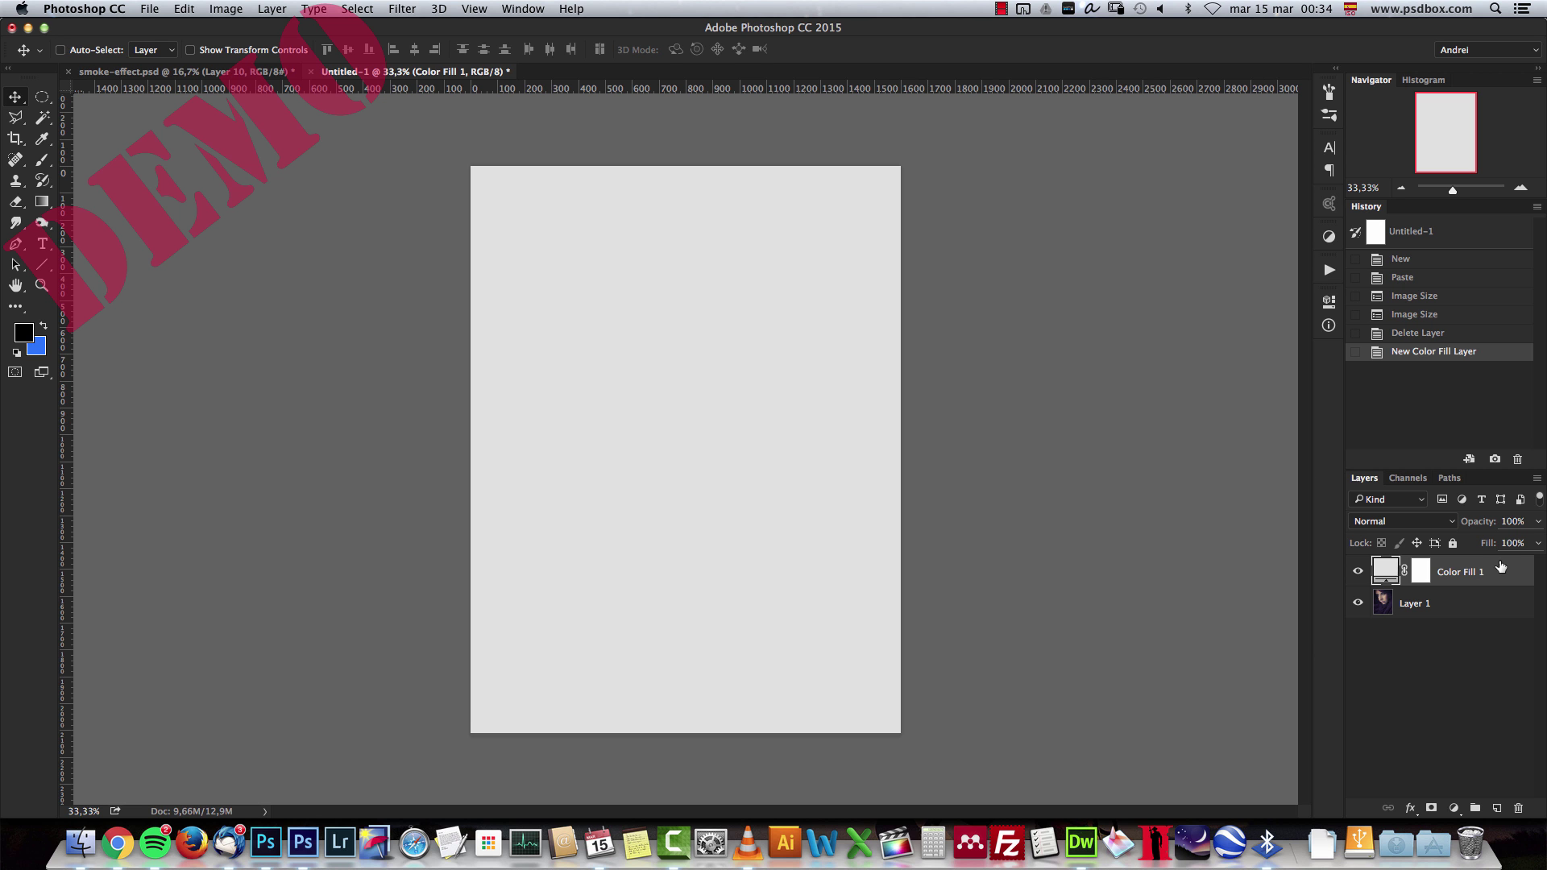
click(402, 6)
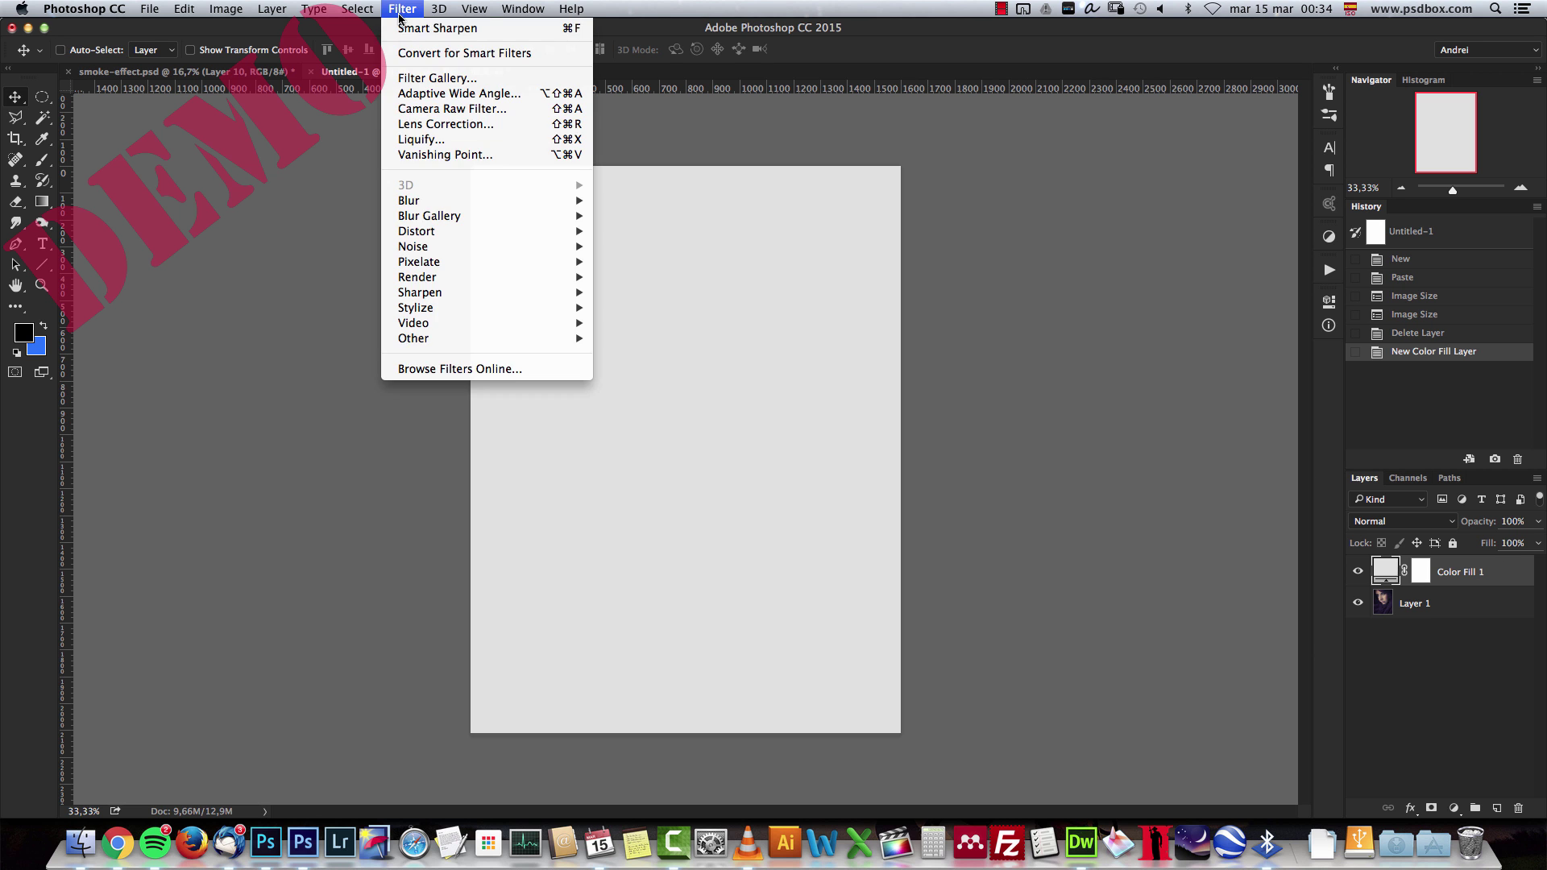
mouse_move(499, 231)
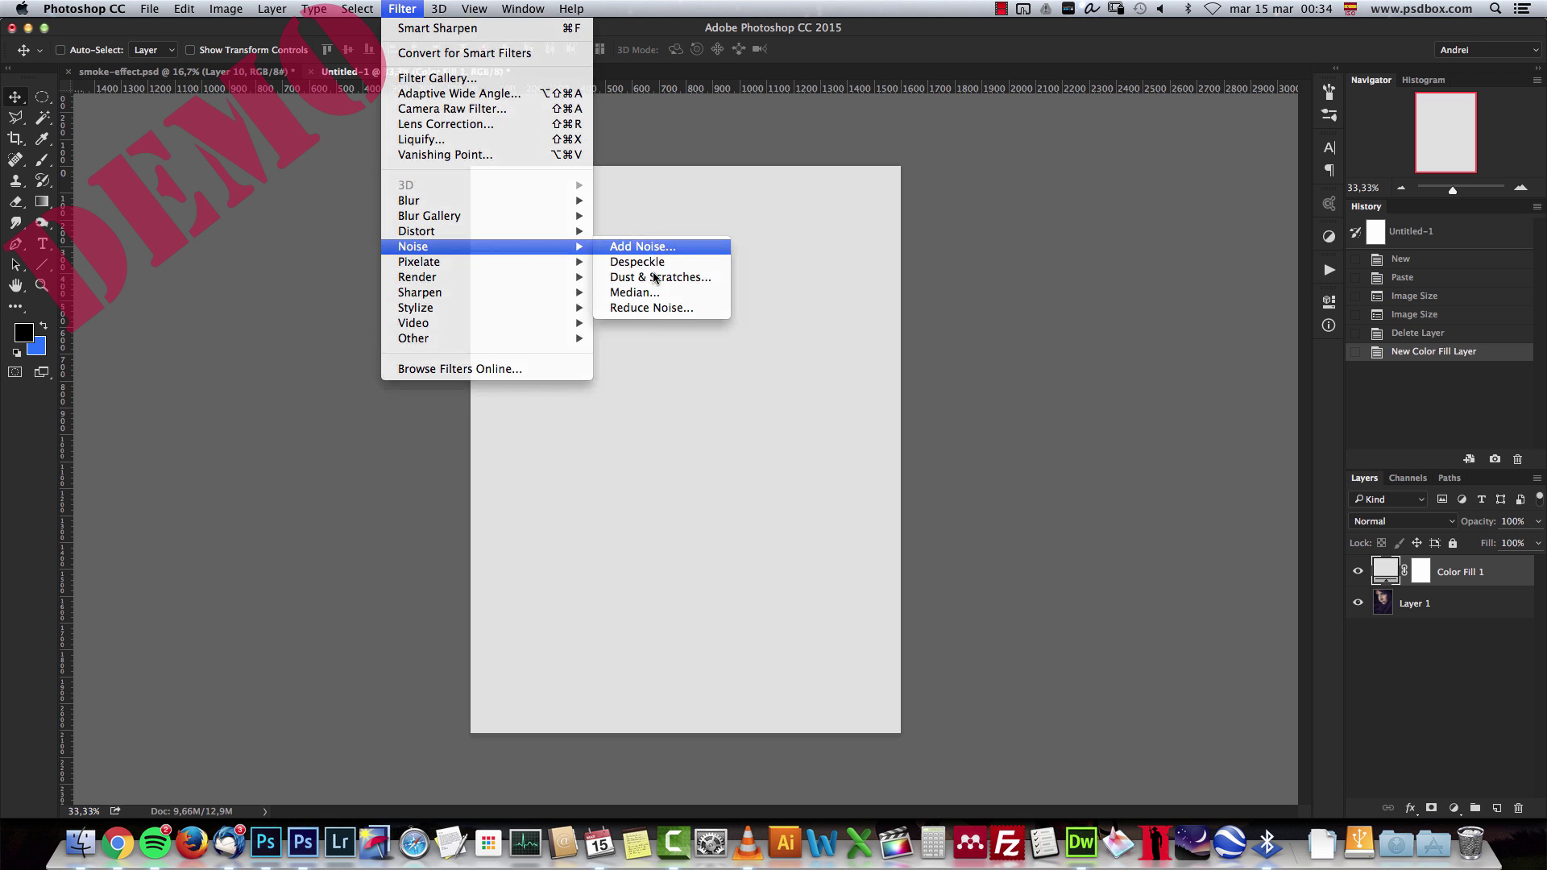
click(659, 250)
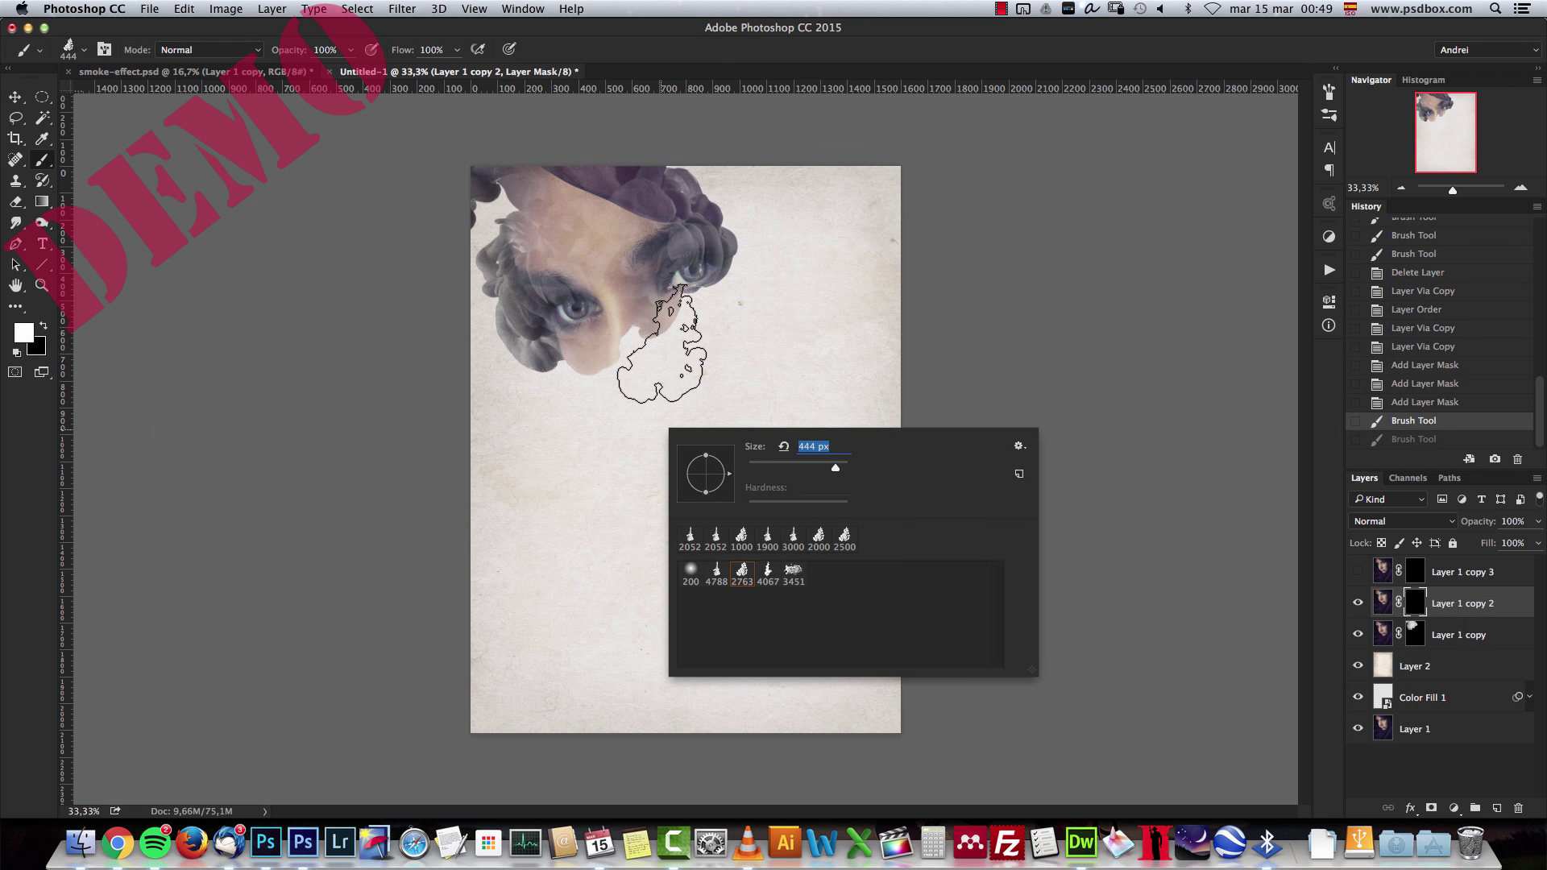
Choose the 4067 smoke brush, set its size to 1800 pixels and rotate its tip slightly.
drag(836, 473, 841, 471)
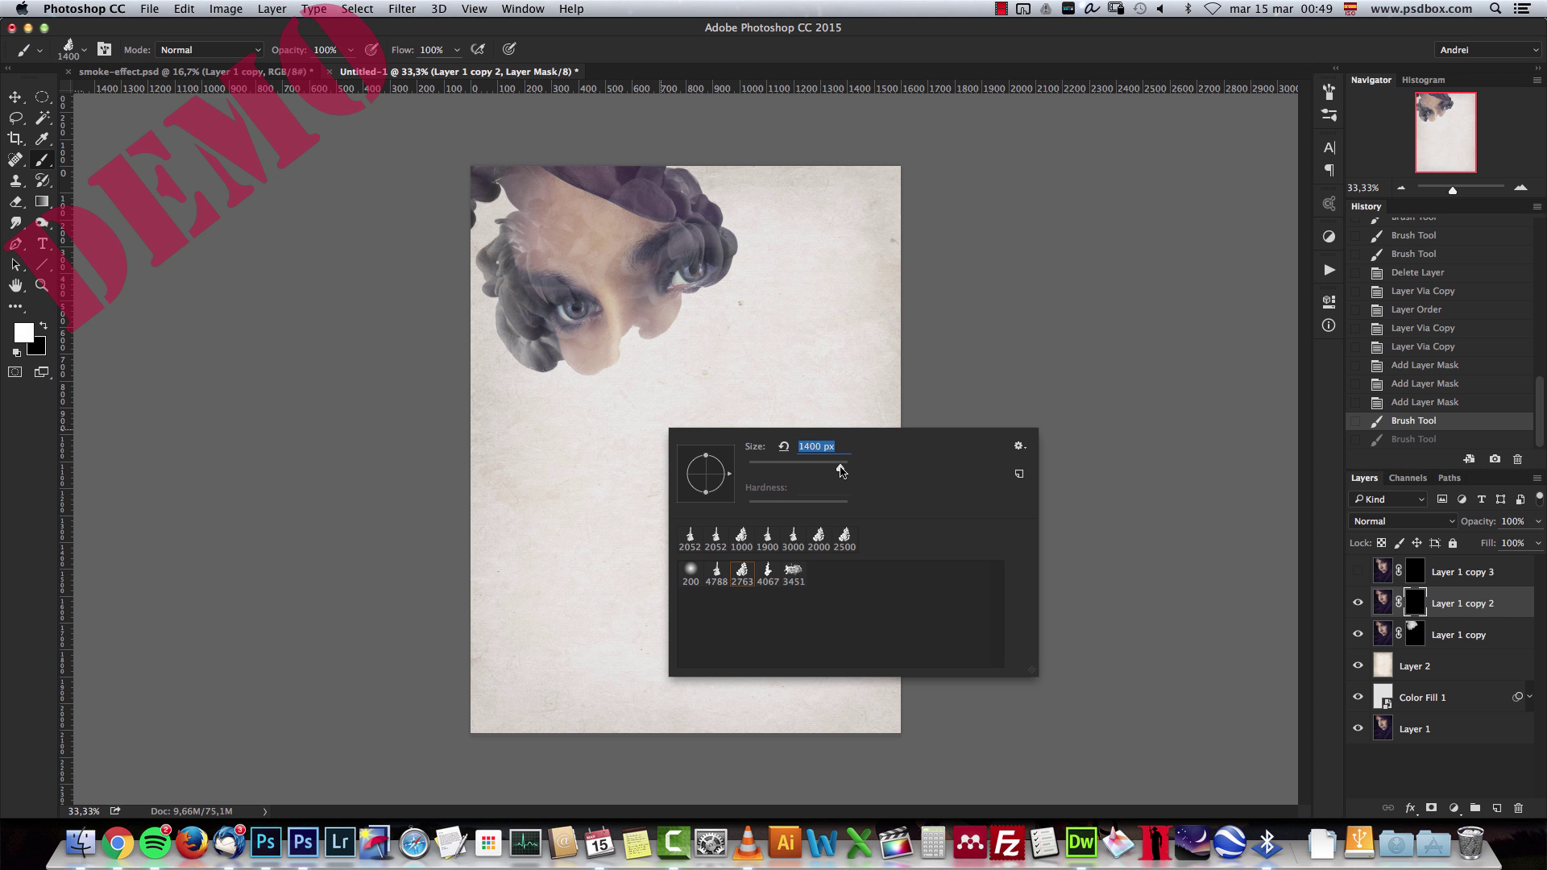
click(775, 583)
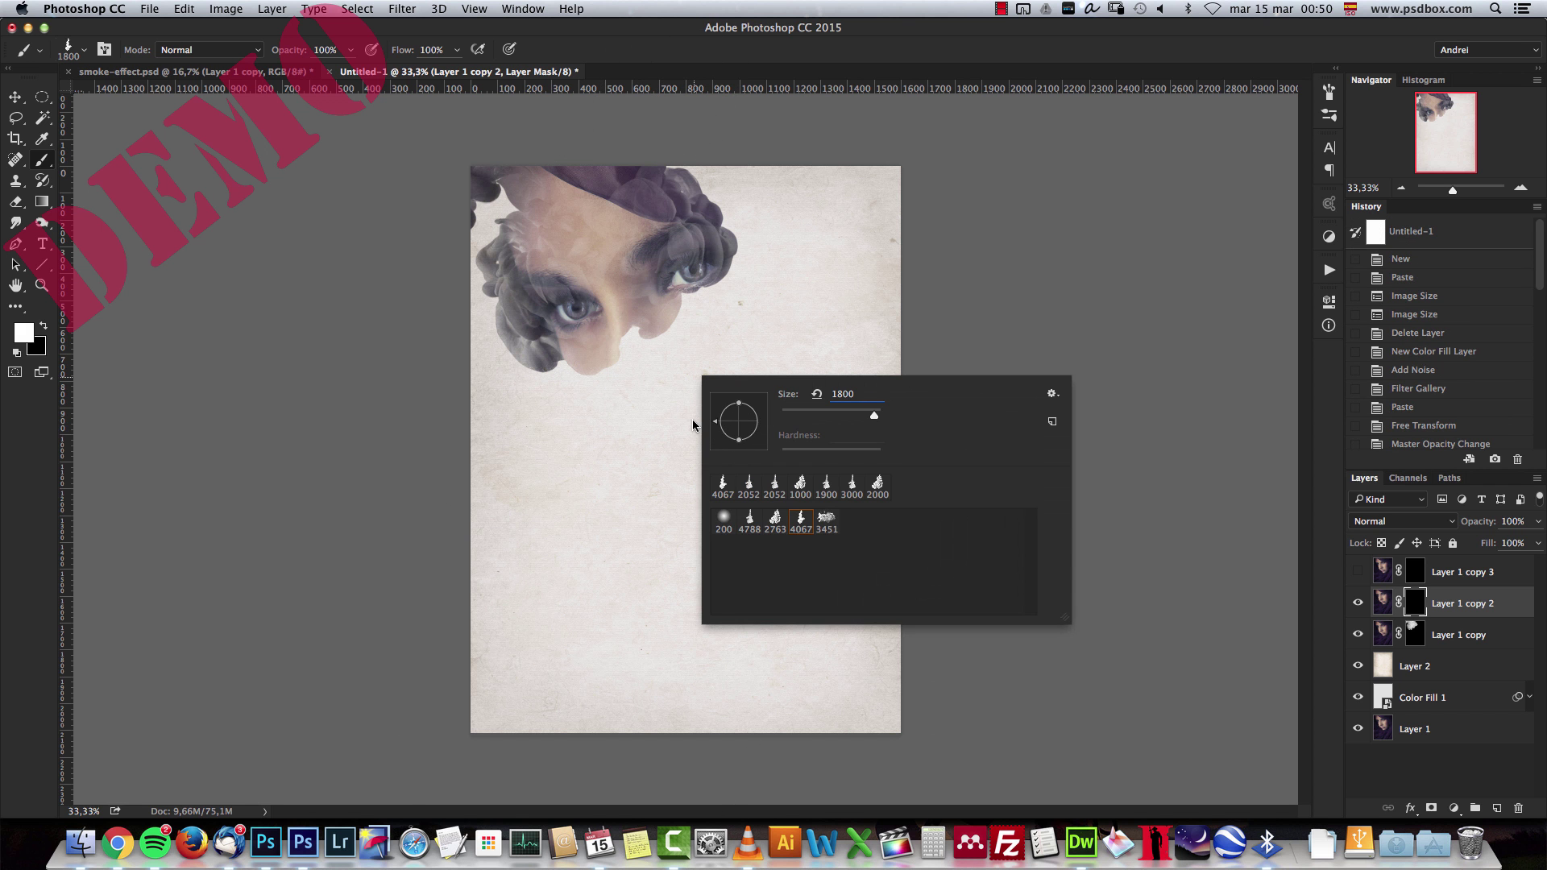
drag(714, 421, 716, 431)
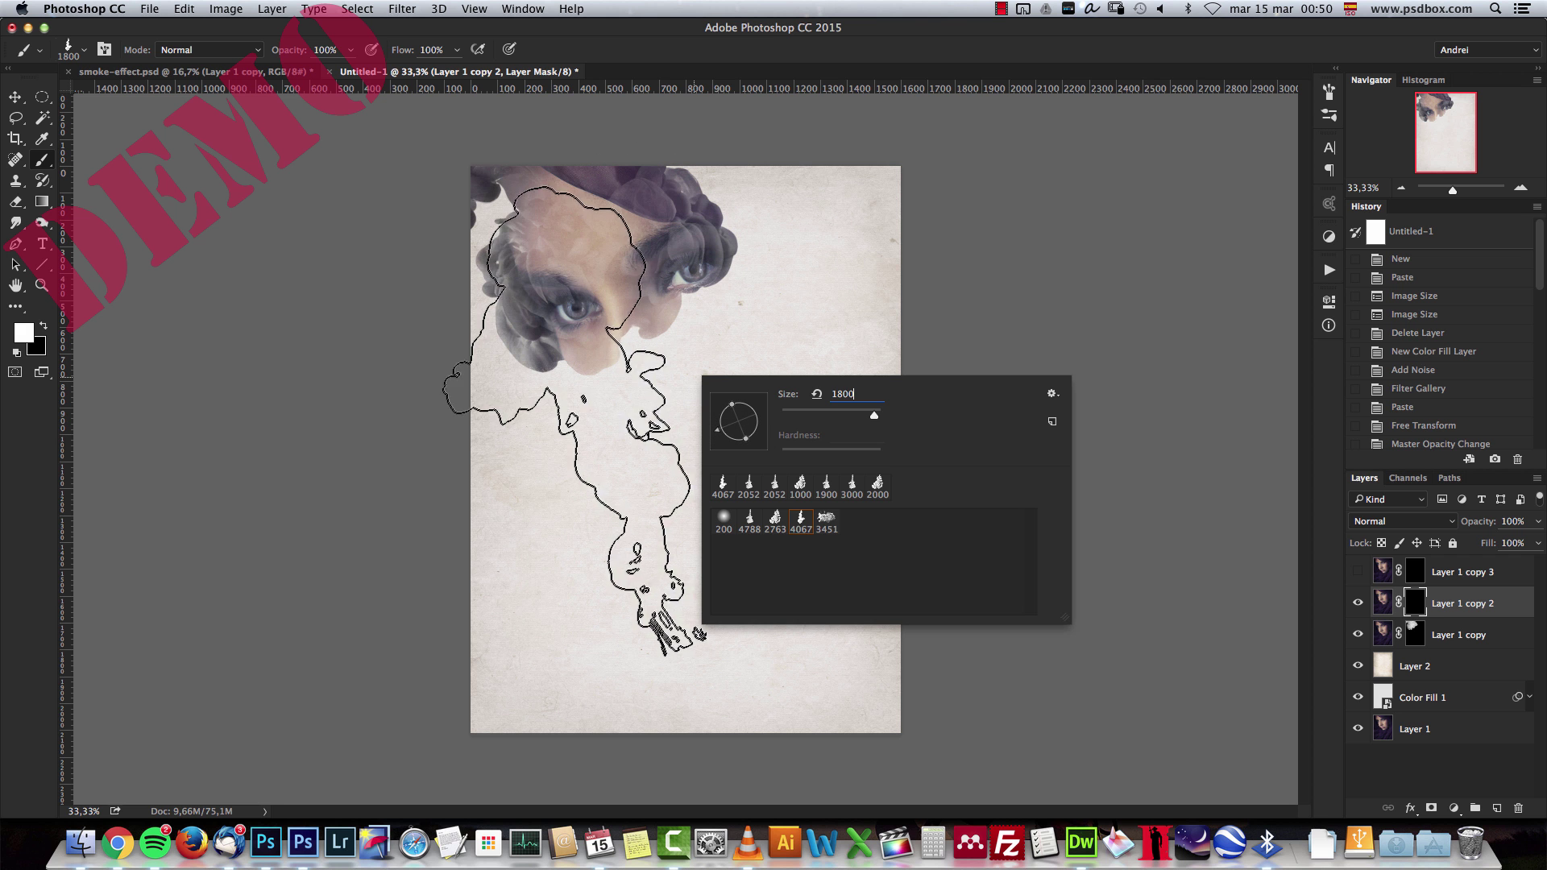
Try a lower density on the mask of Layer 1 copy 2, then restore the density to 100%.
click(1415, 610)
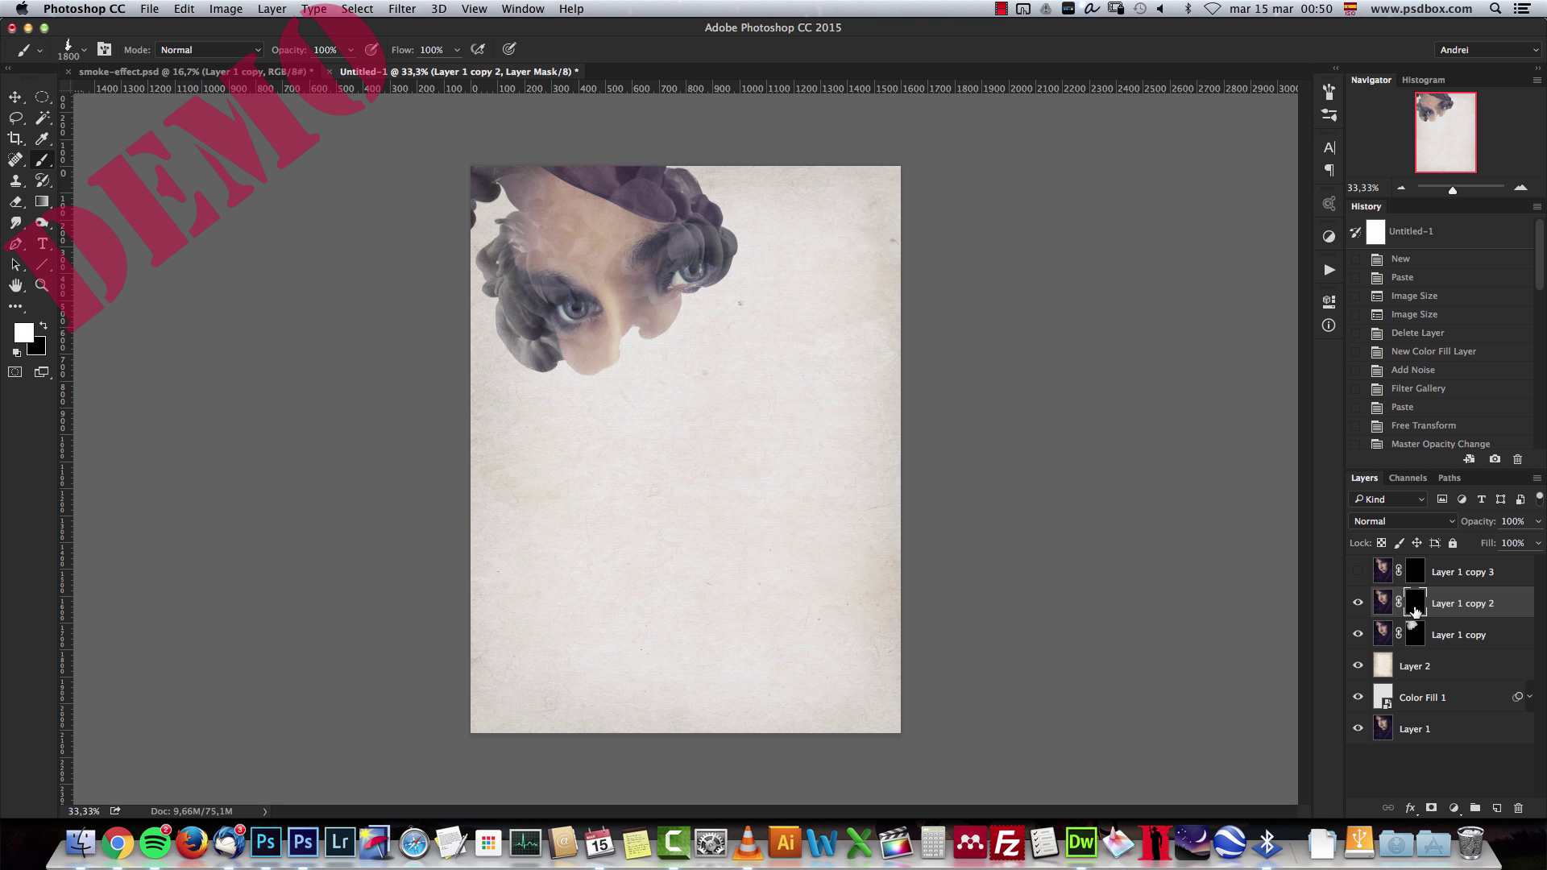
click(1358, 603)
click(1359, 603)
double_click(1418, 604)
drag(1289, 412, 1235, 411)
key(ctrl+z)
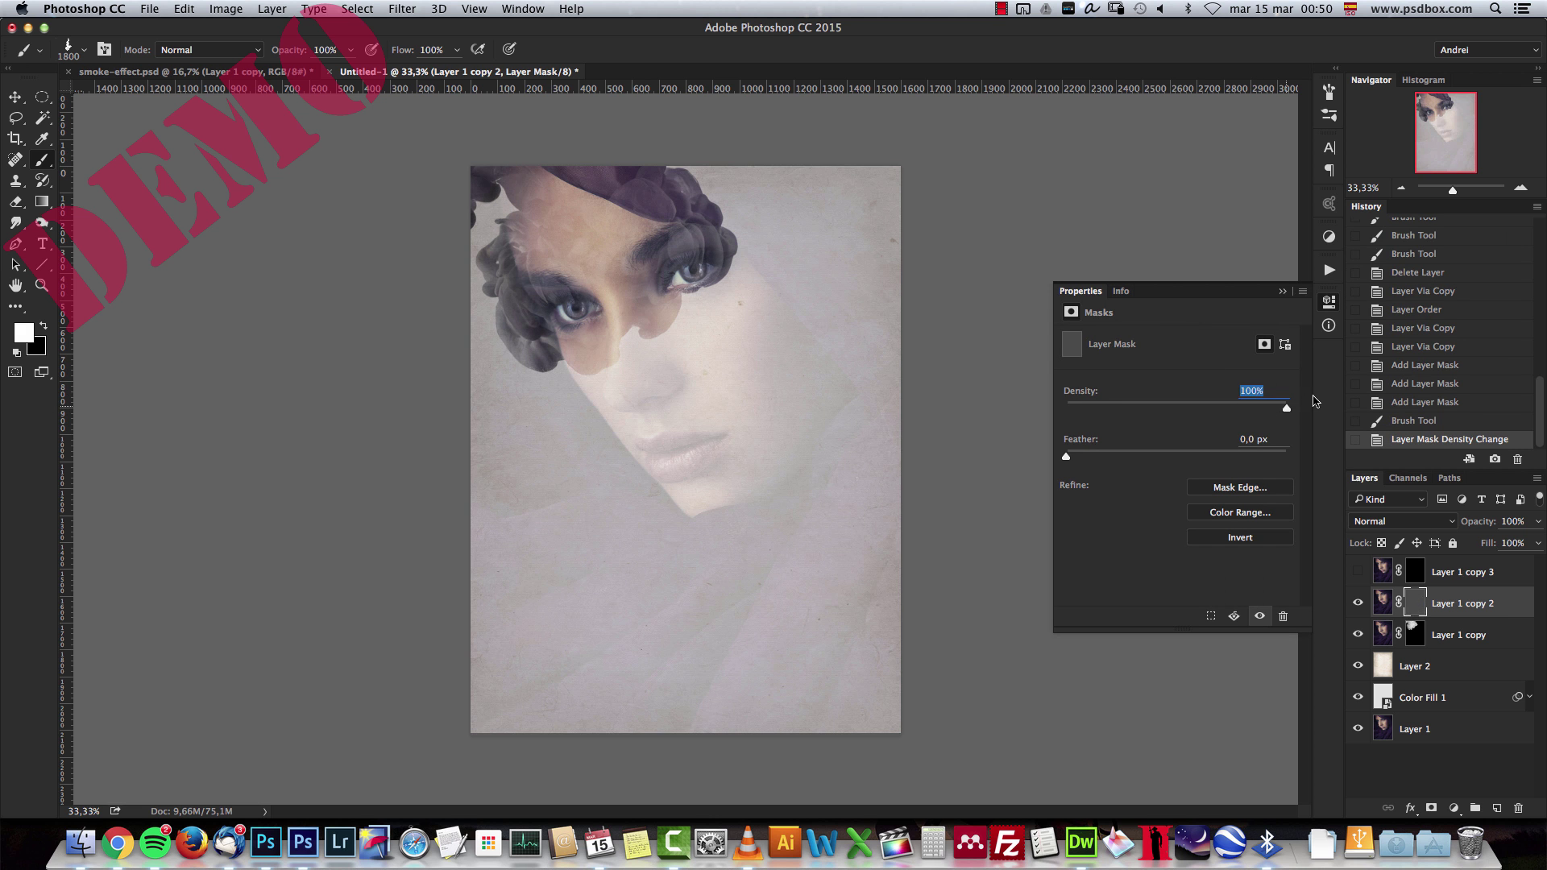
click(1282, 291)
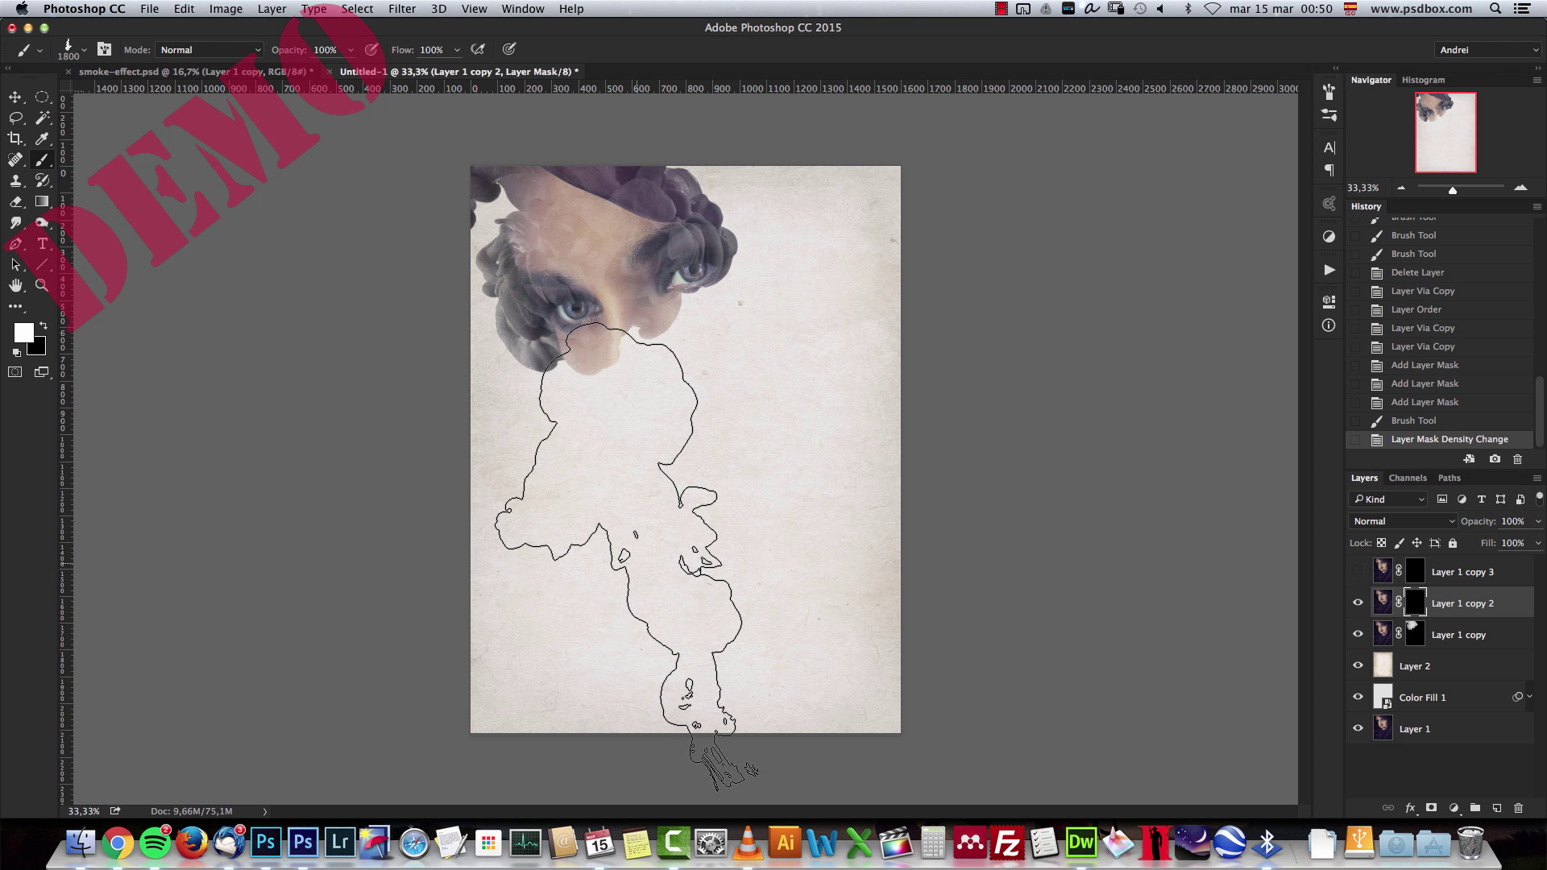
Stamp the smoke brush in white on the mask of Layer 1 copy 2 below the eyes.
click(626, 556)
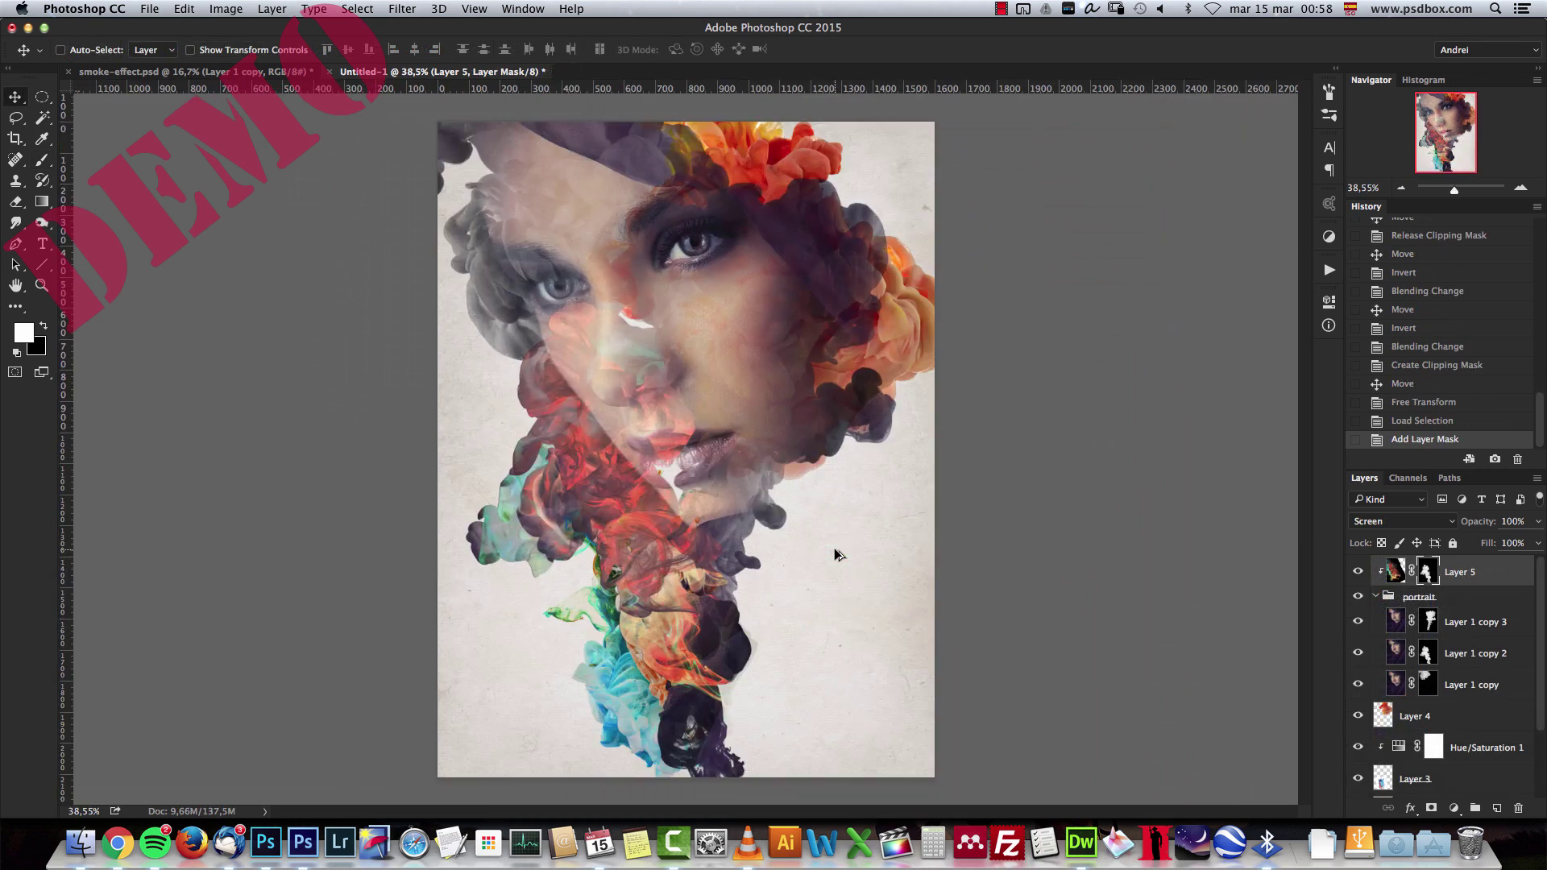
Compare the smoke artwork with the mask of Layer 5 disabled and enabled.
shift+click(1424, 572)
shift+click(1424, 572)
scroll(370, 534, up, 5)
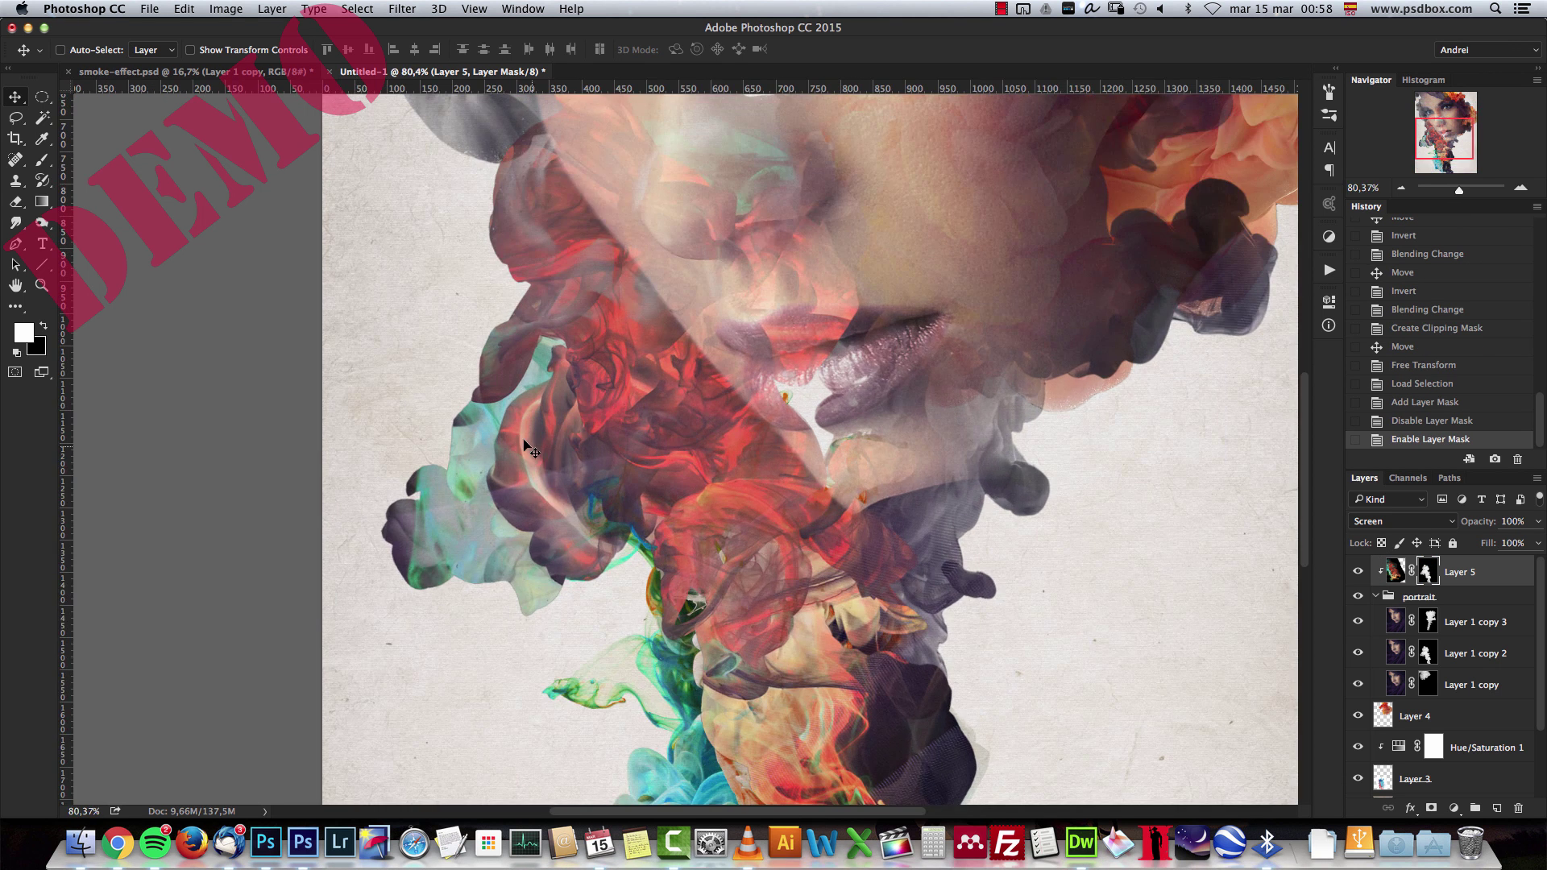
shift+click(1424, 572)
shift+click(1424, 572)
key(ctrl+1)
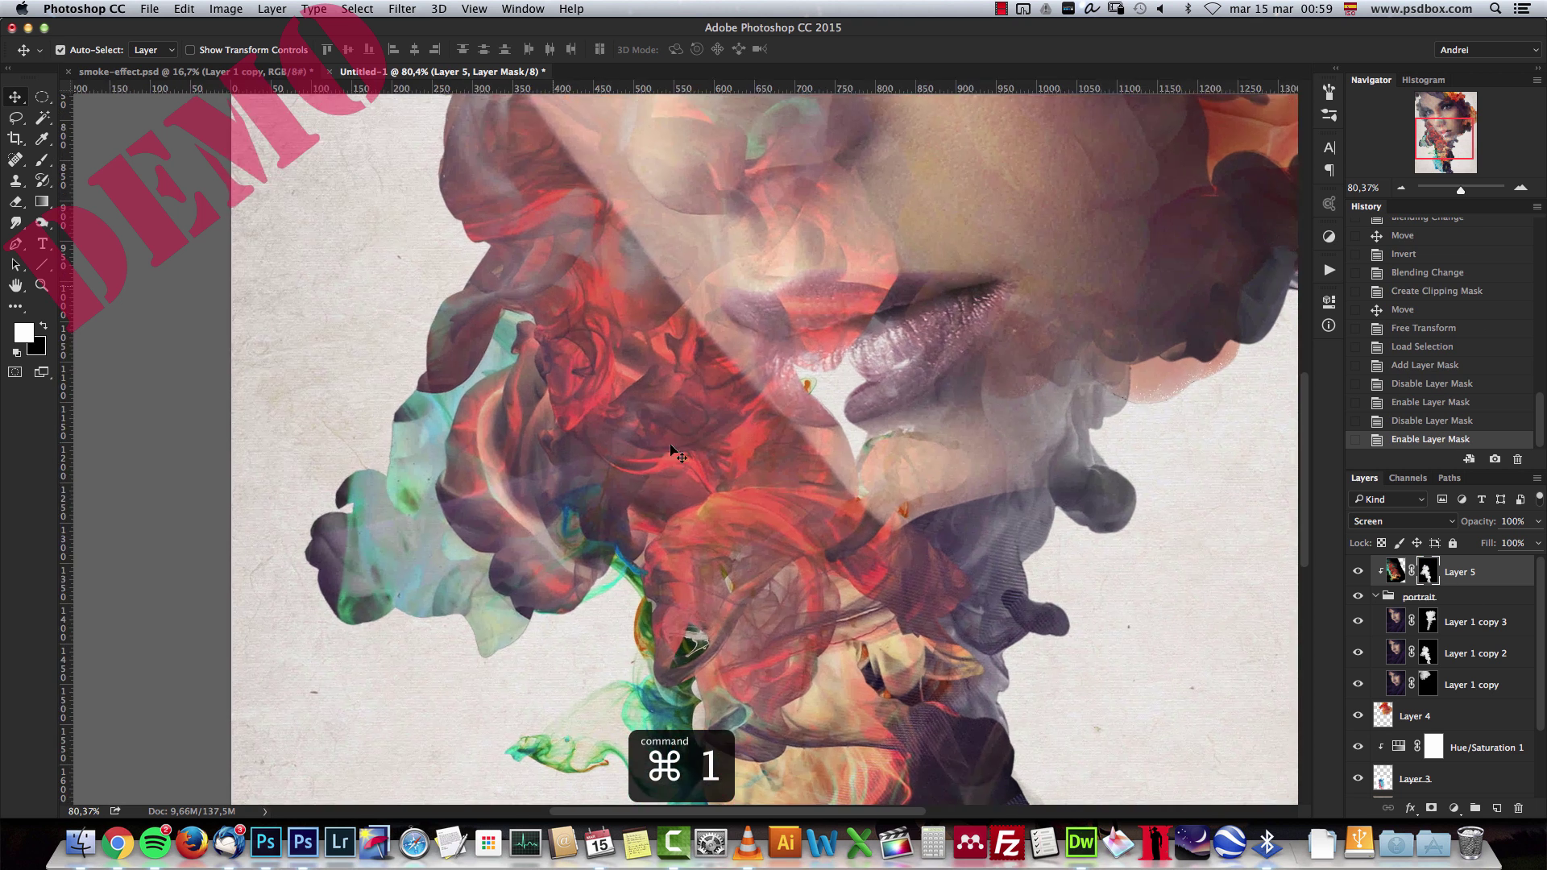
Check the whole portrait composition while switching the mask of Layer 5 off and back on.
scroll(596, 437, down, 6)
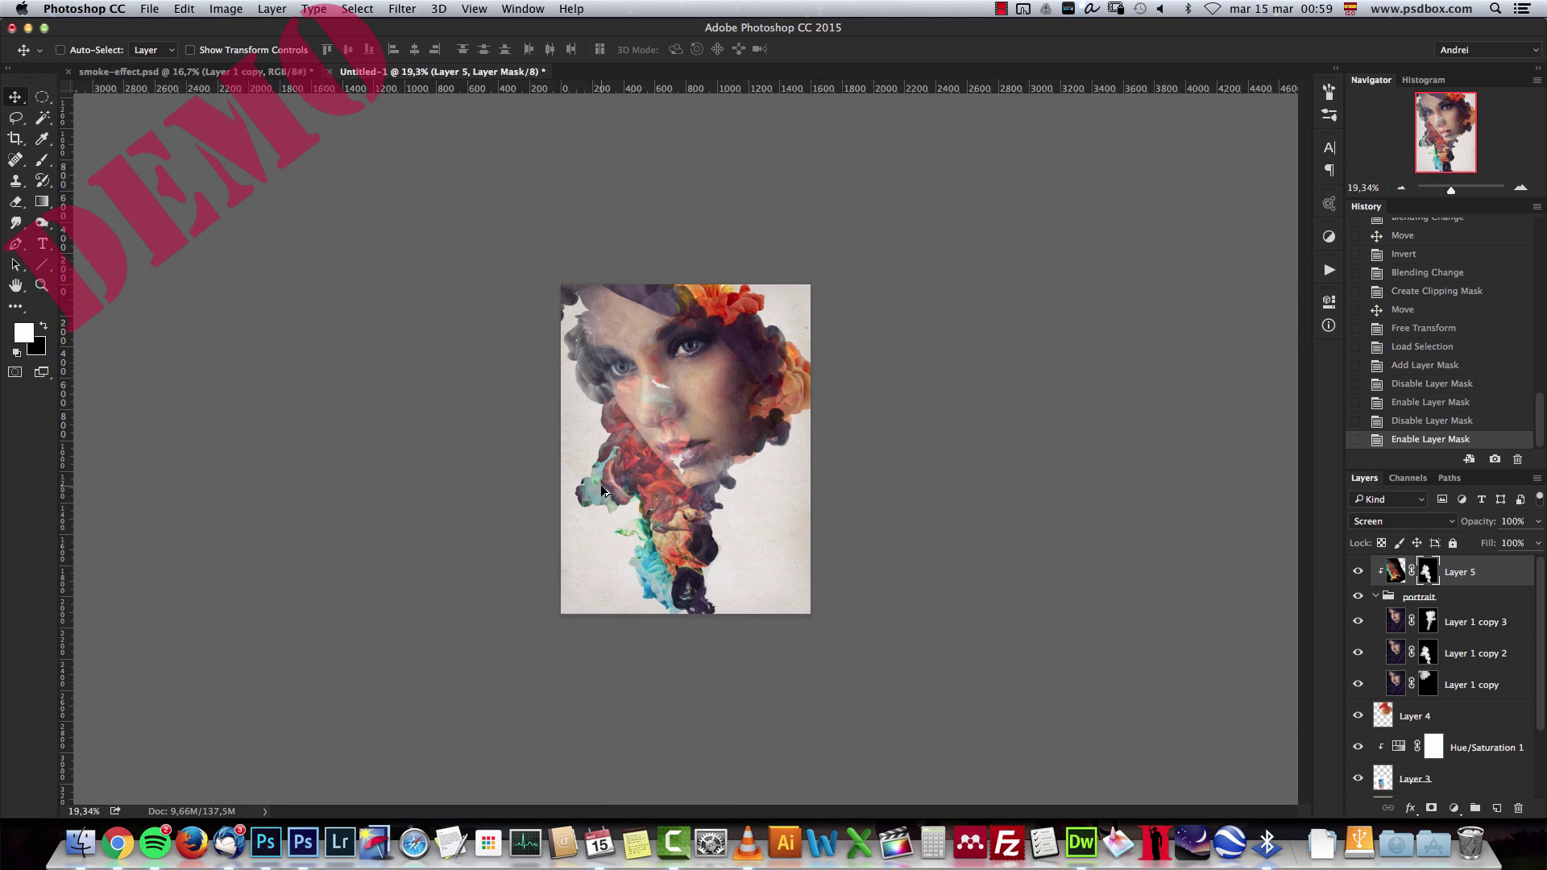
scroll(603, 490, up, 3)
click(1424, 653)
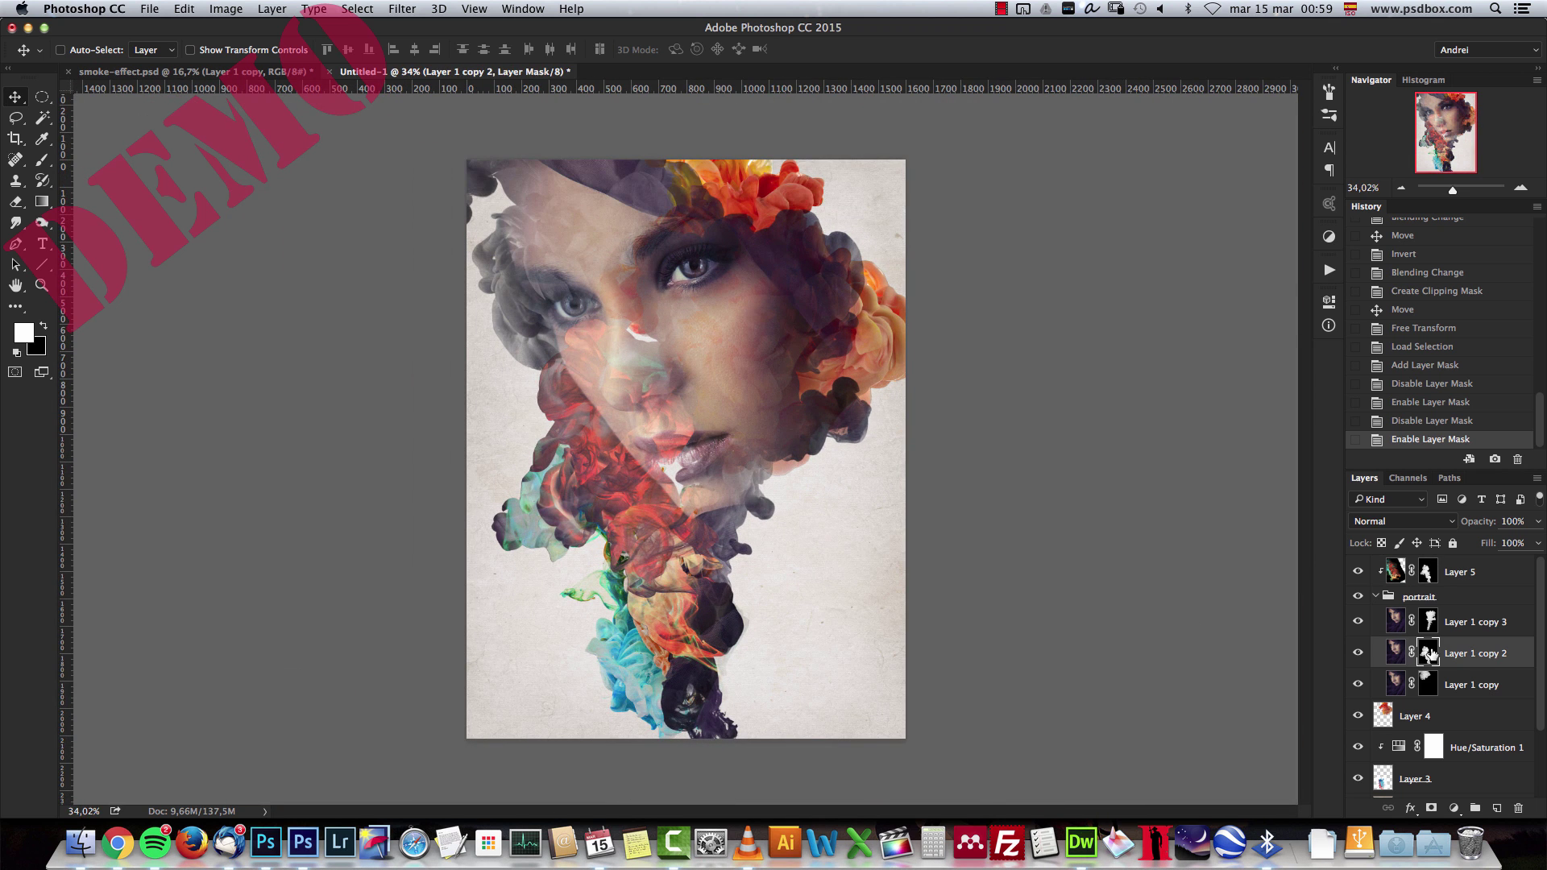
scroll(871, 512, up, 1)
shift+click(1427, 572)
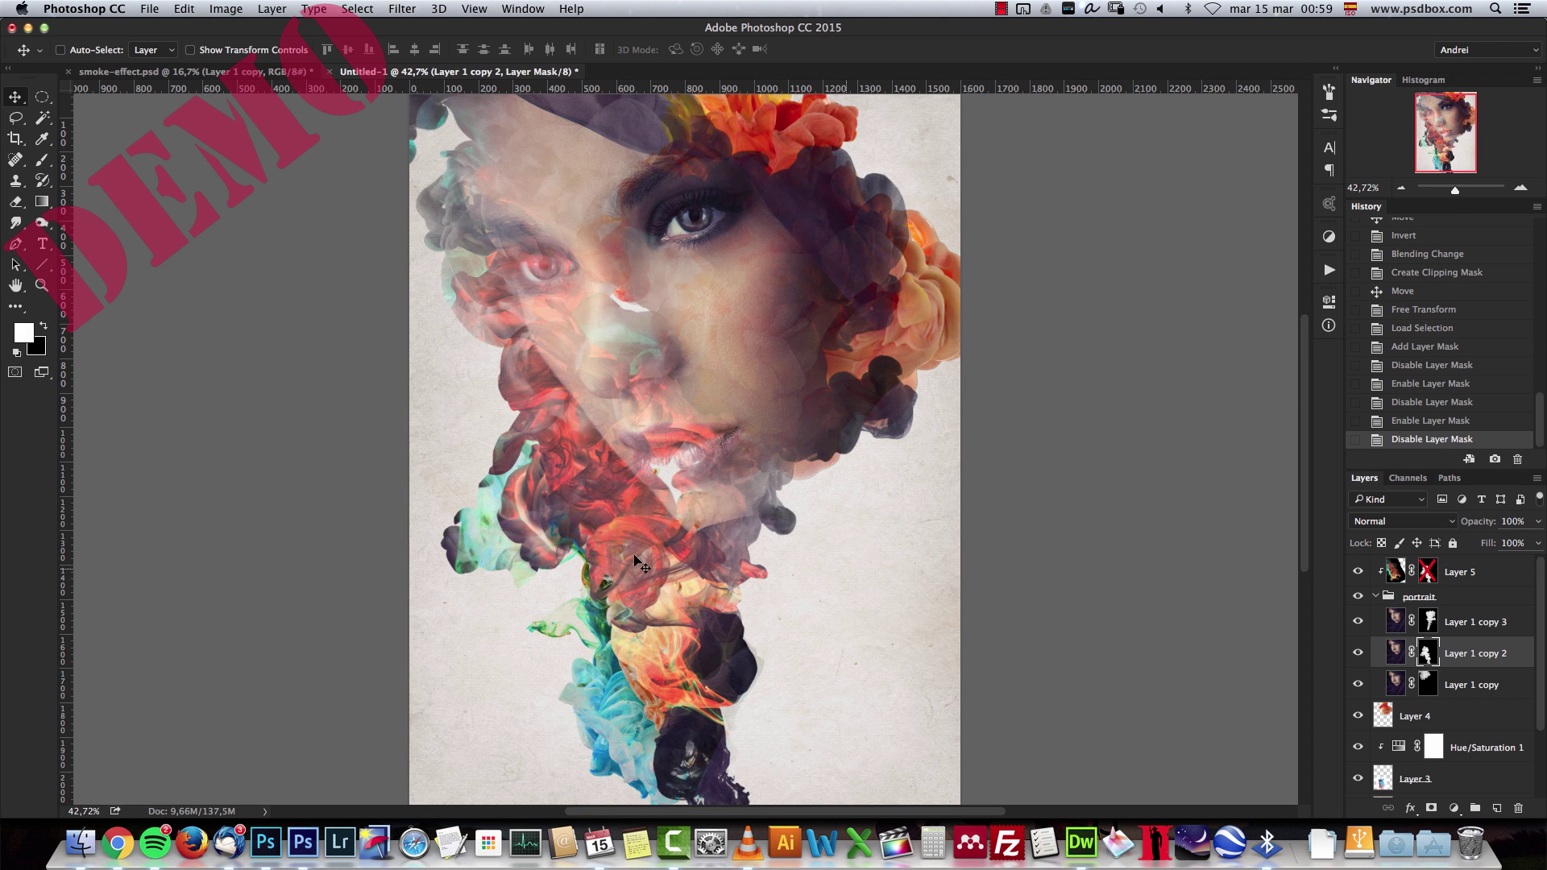
shift+click(1427, 572)
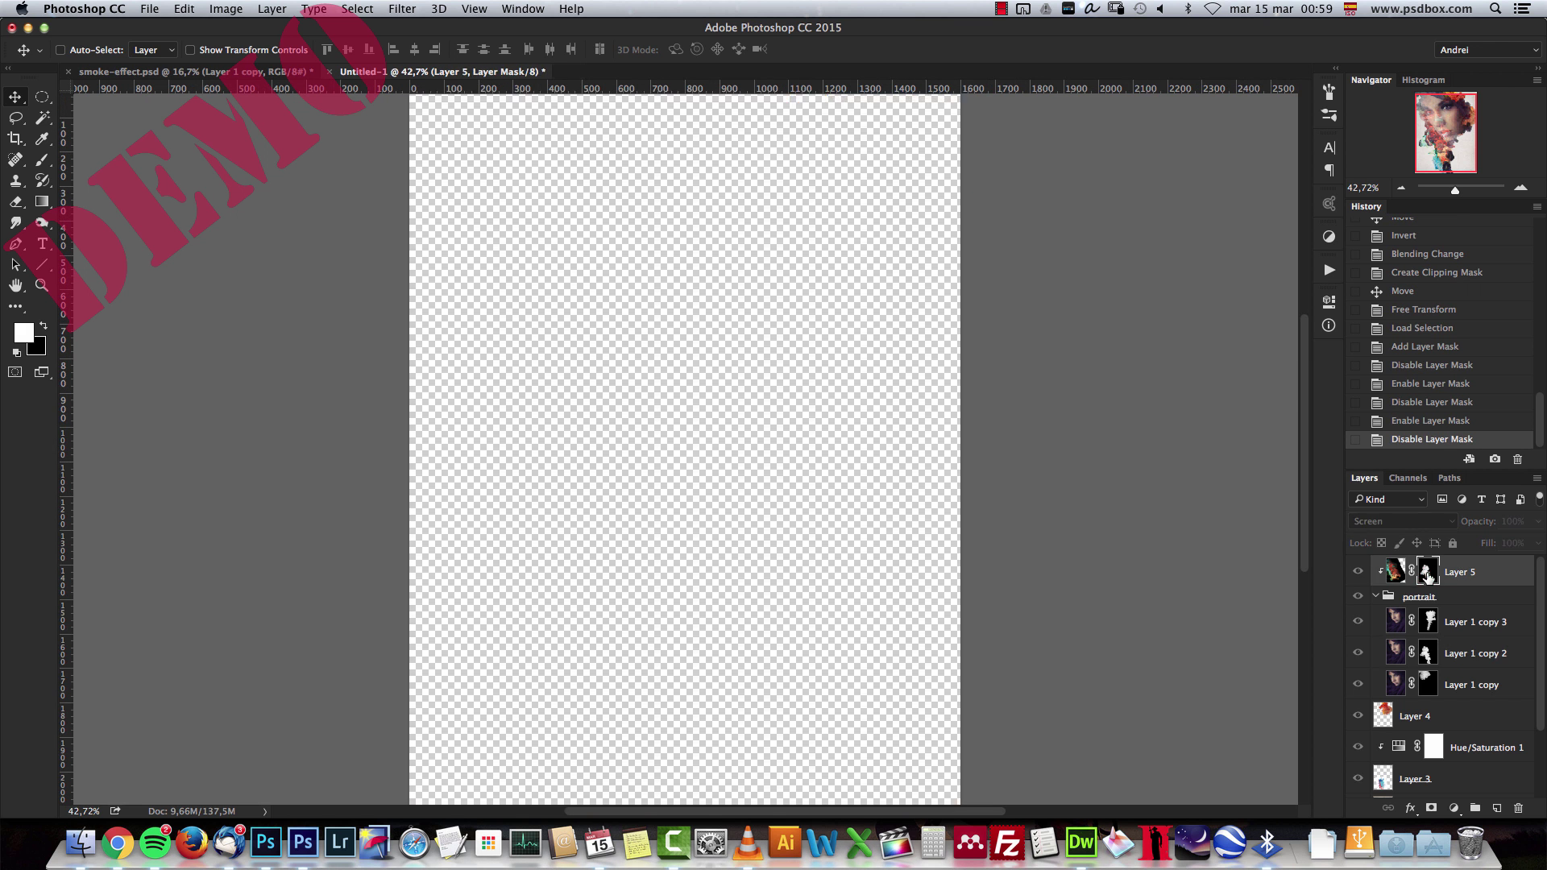
View the mask of Layer 5 on its own, return to the artwork and open Levels for the mask.
alt+click(1427, 572)
alt+click(1427, 572)
key(super+l)
Place Layer 5 copy over the upper part of the portrait, scaled to 73.81% and rotated about 155°, and enable its mask.
drag(233, 257, 908, 329)
drag(924, 508, 967, 507)
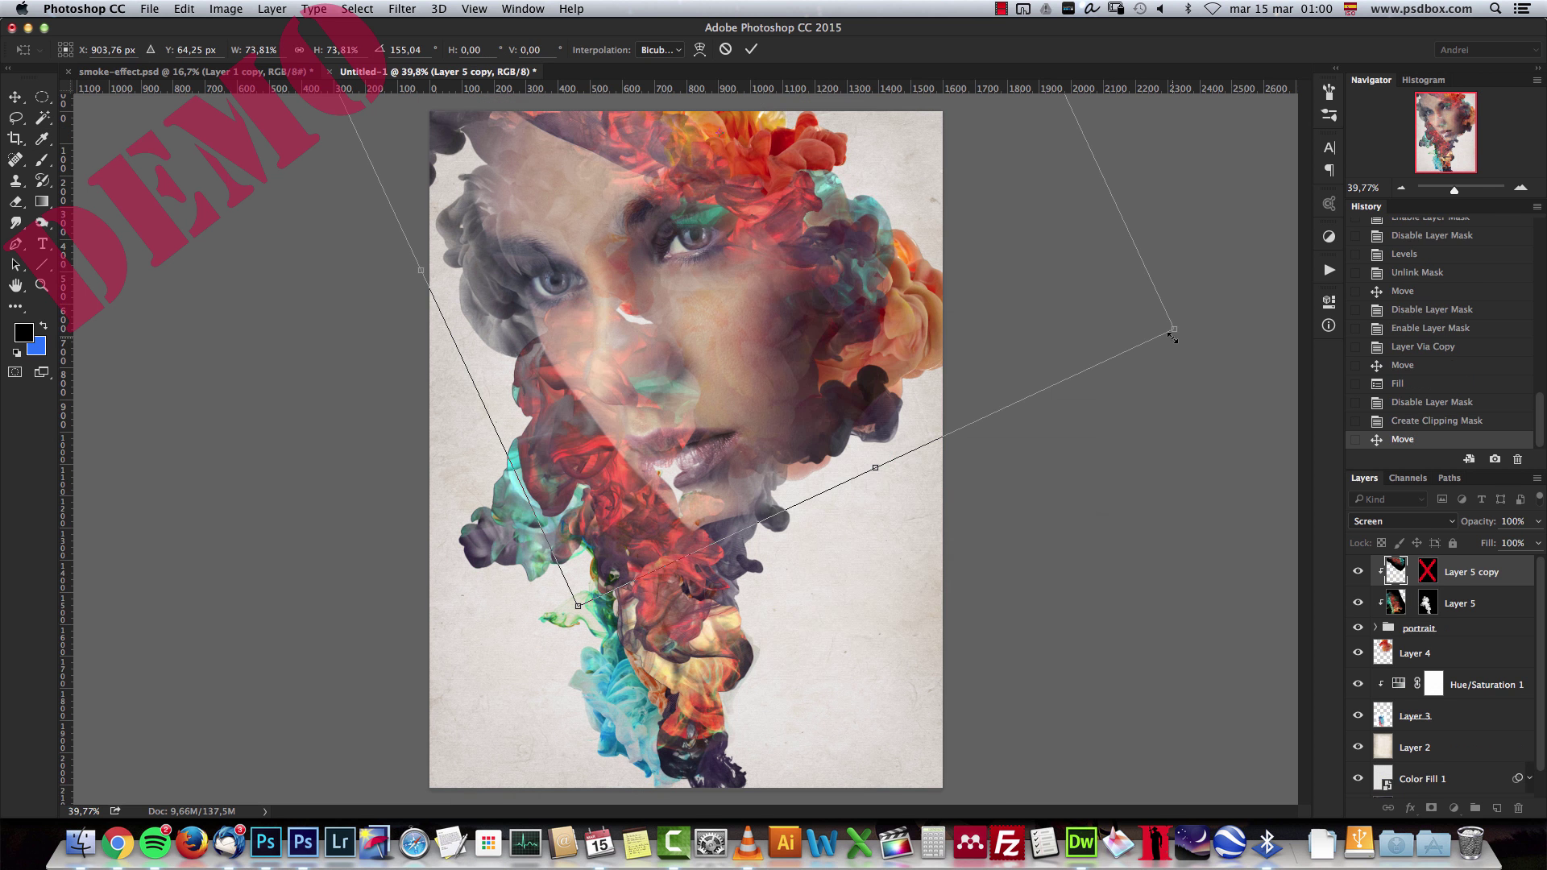
key(Return)
shift+click(1428, 572)
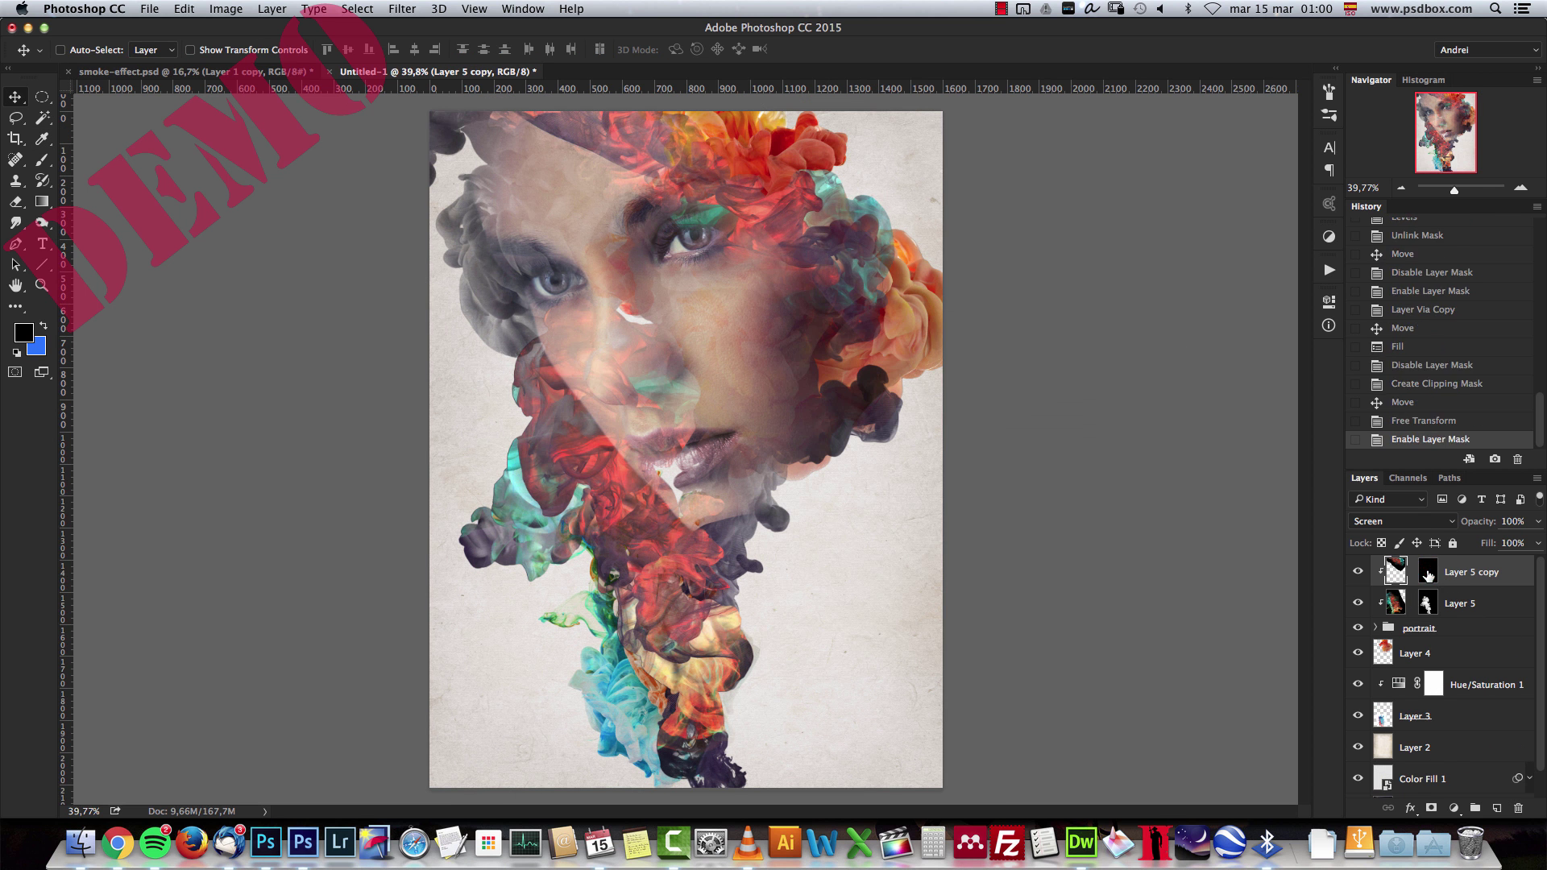
Expand the portrait group and load the mask of Layer 1 copy as a selection.
click(1426, 603)
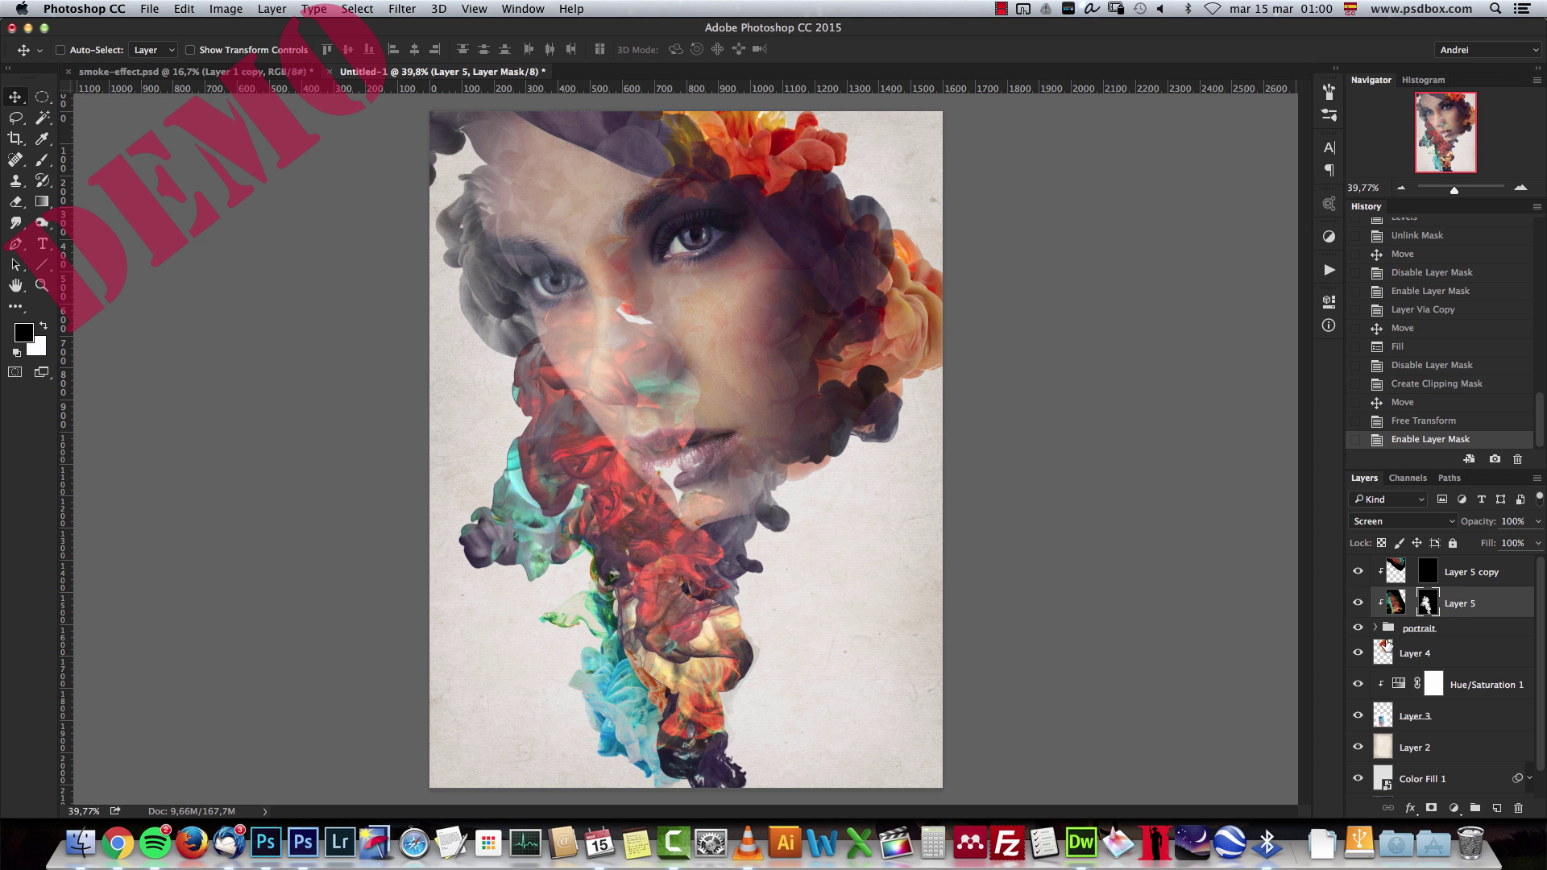
click(1373, 628)
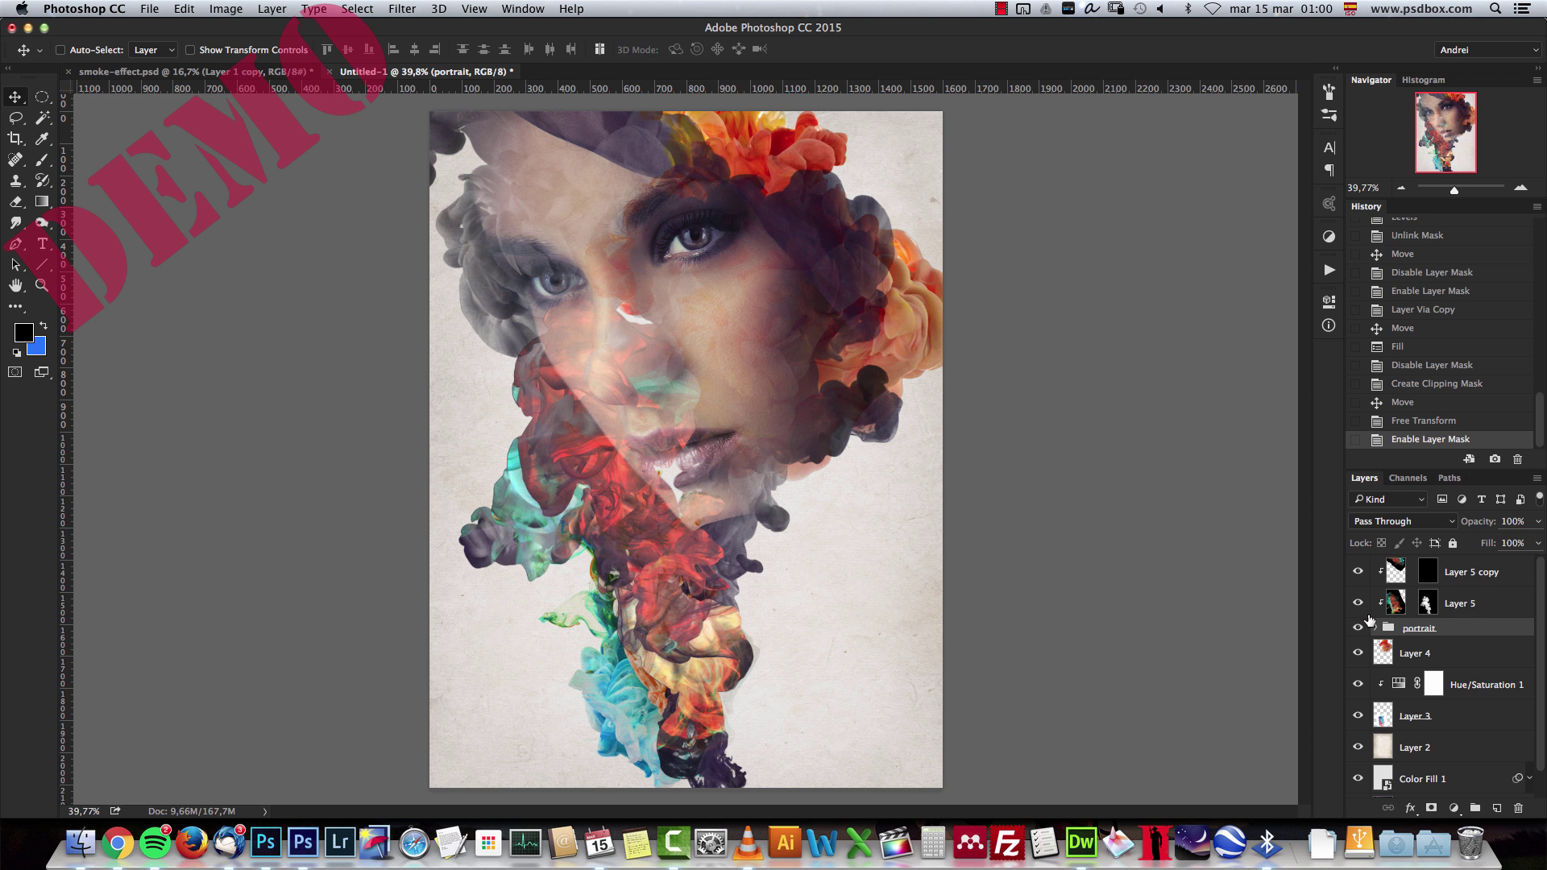
click(1375, 627)
super+click(1430, 653)
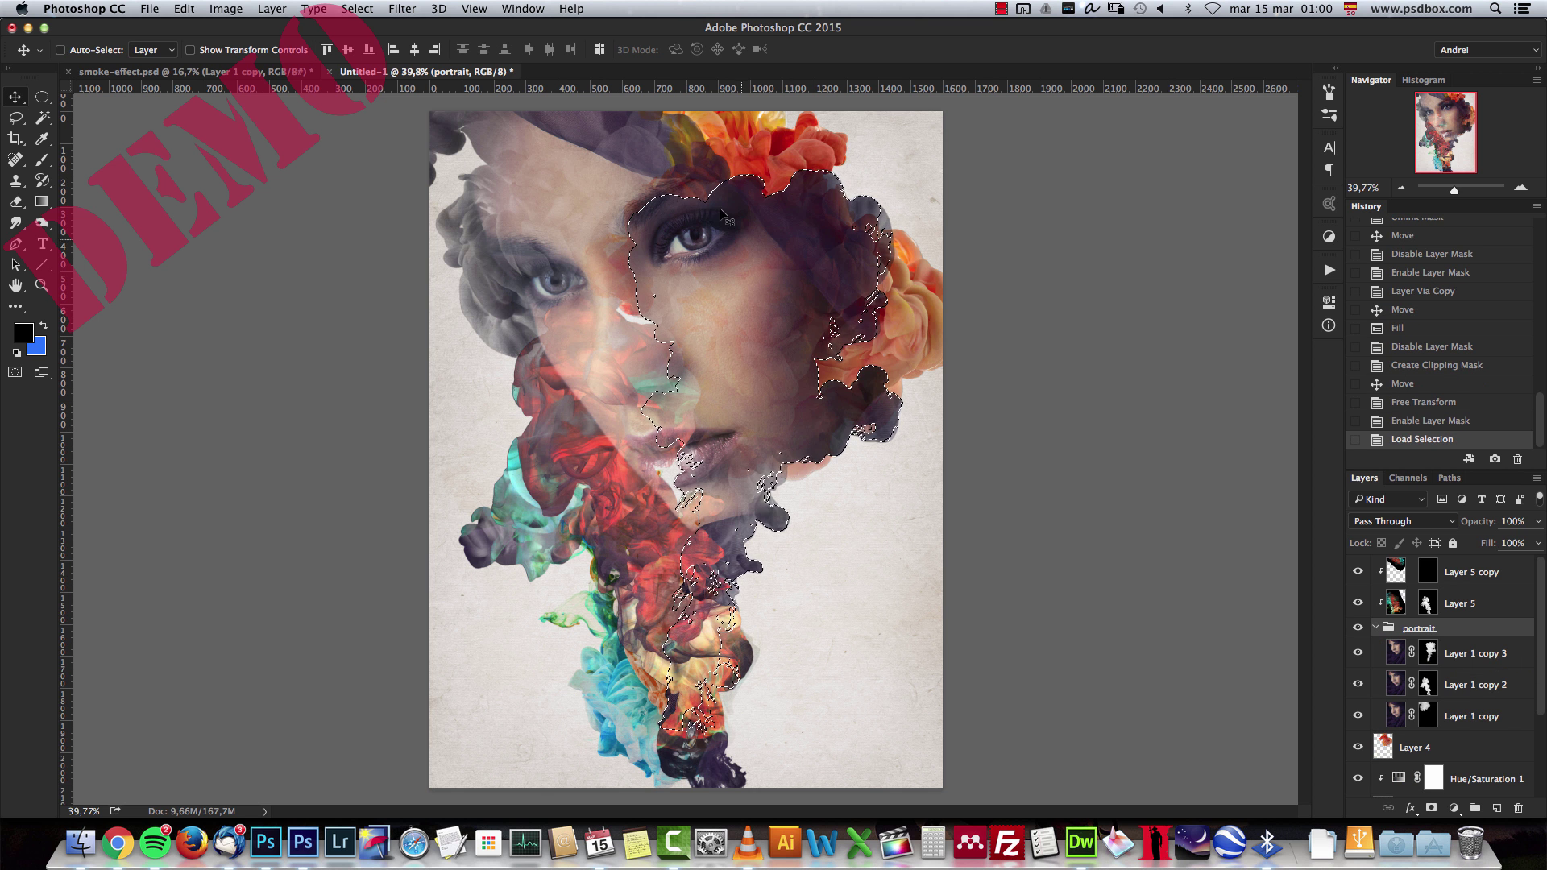
super+click(1427, 714)
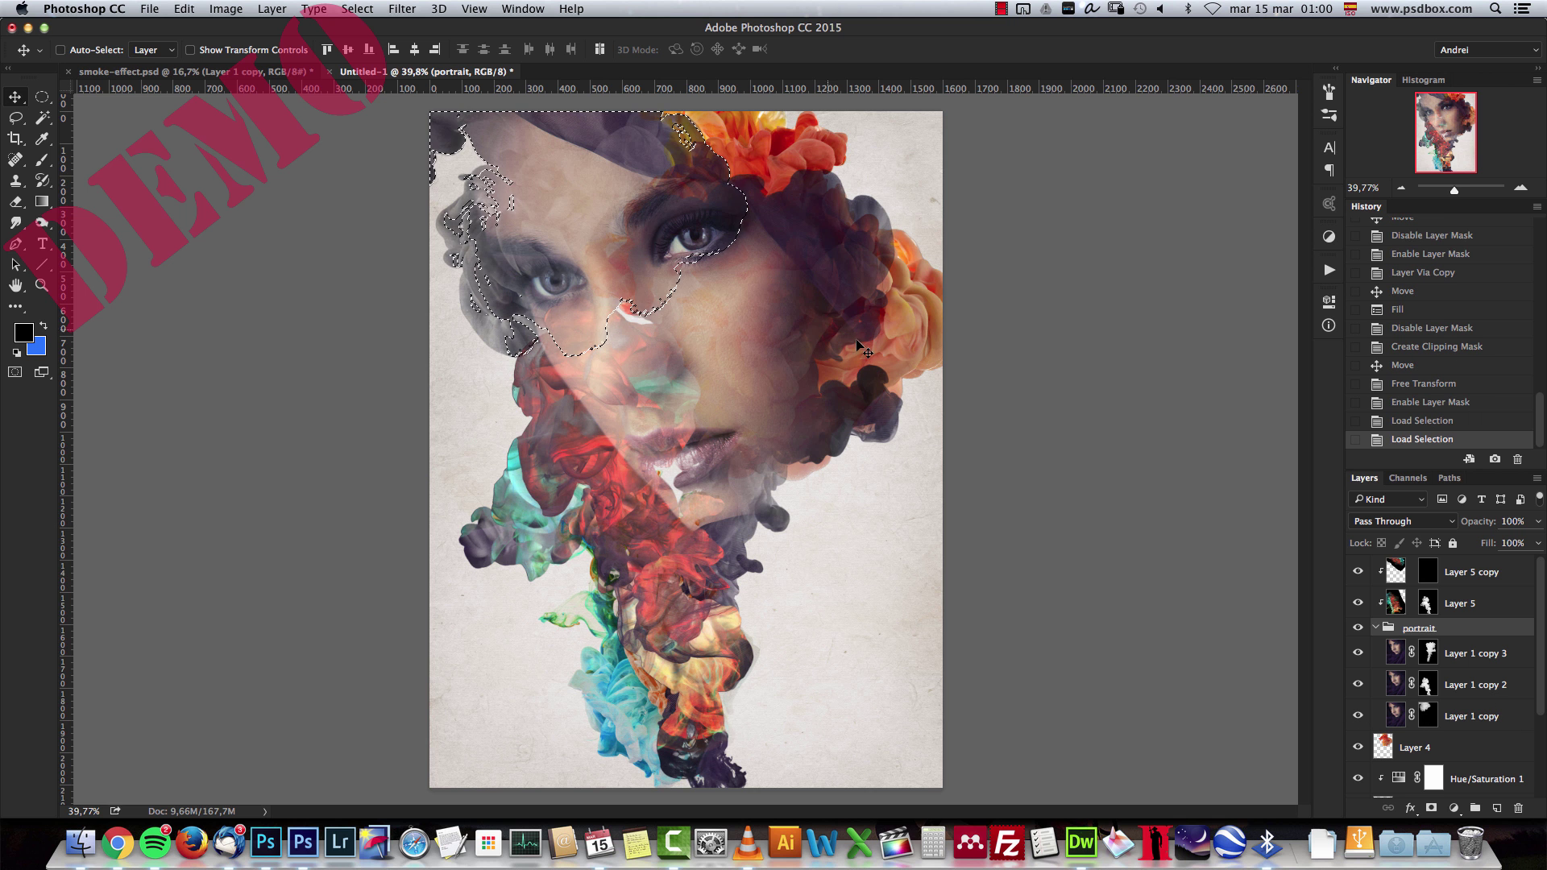
super+click(1428, 715)
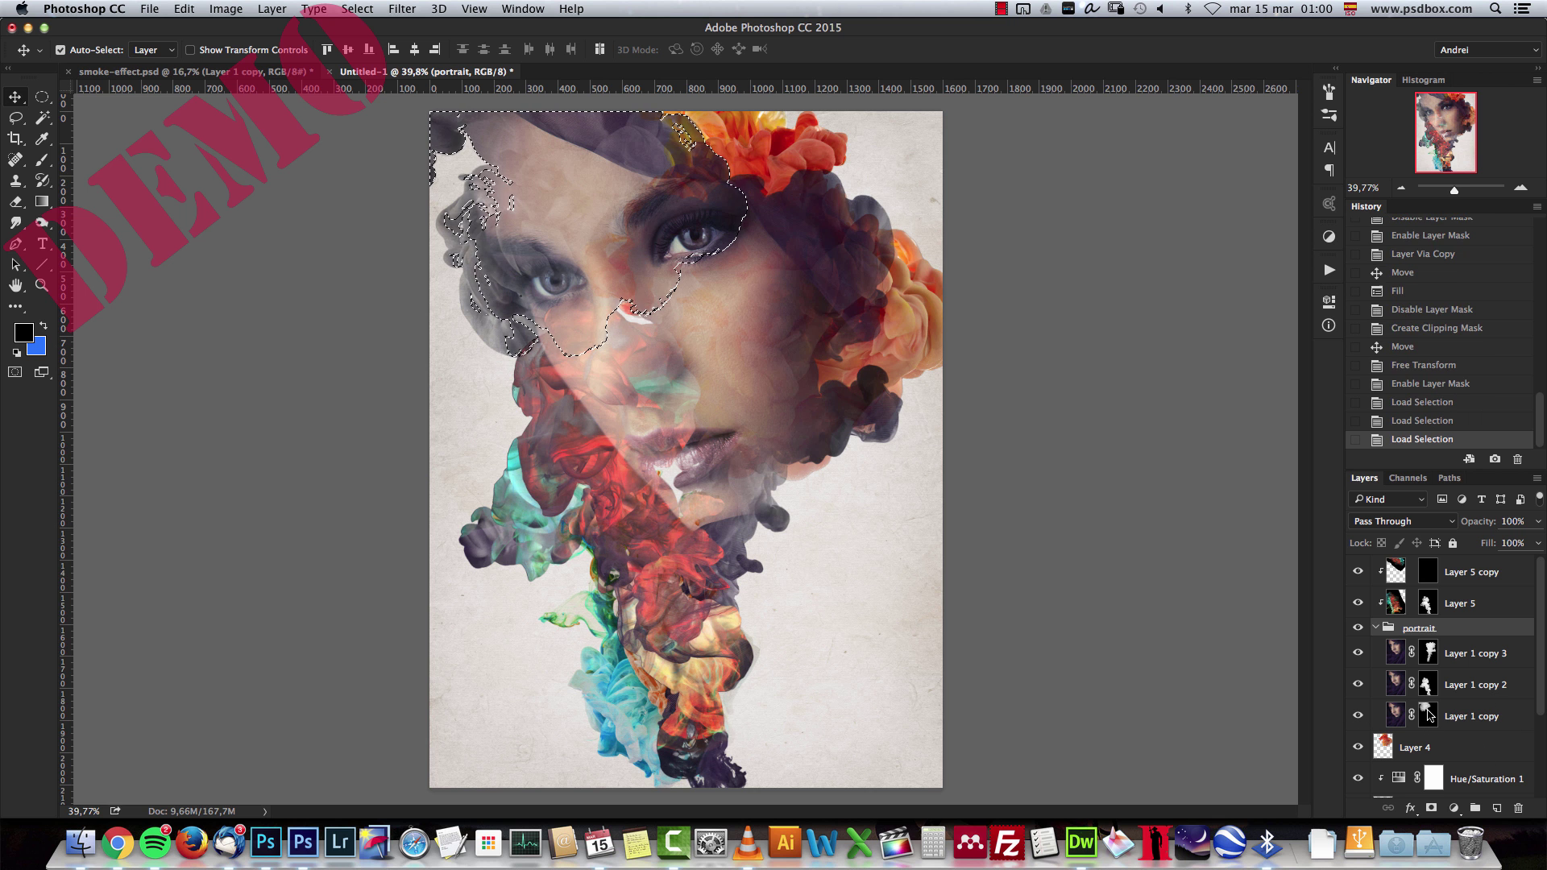
click(1427, 714)
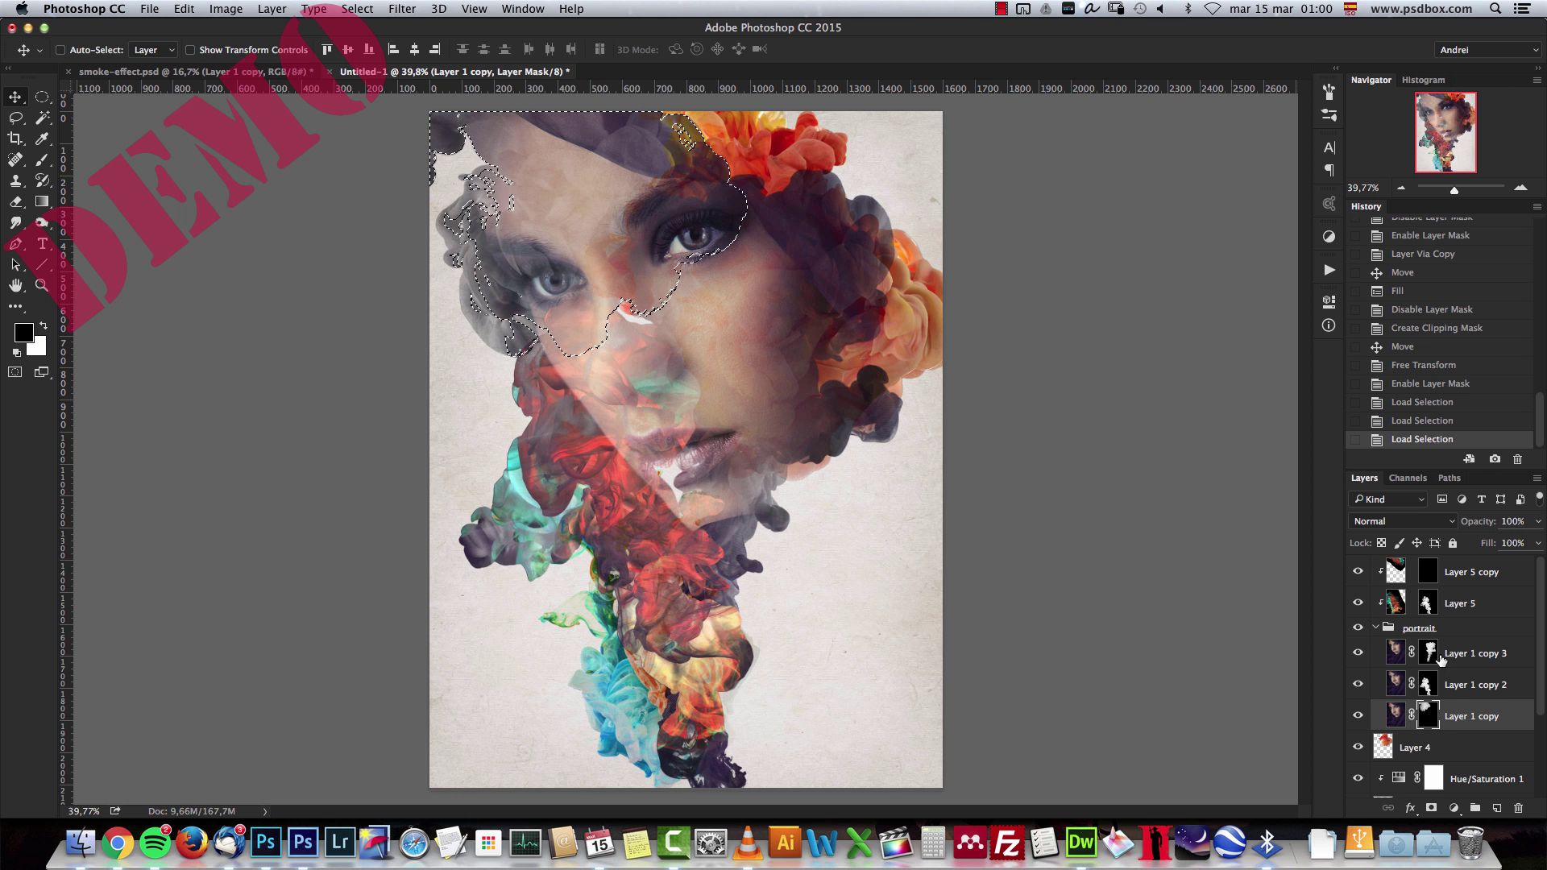
Fill the selected area with white on the mask of Layer 5 copy and deselect.
click(1429, 571)
key(x)
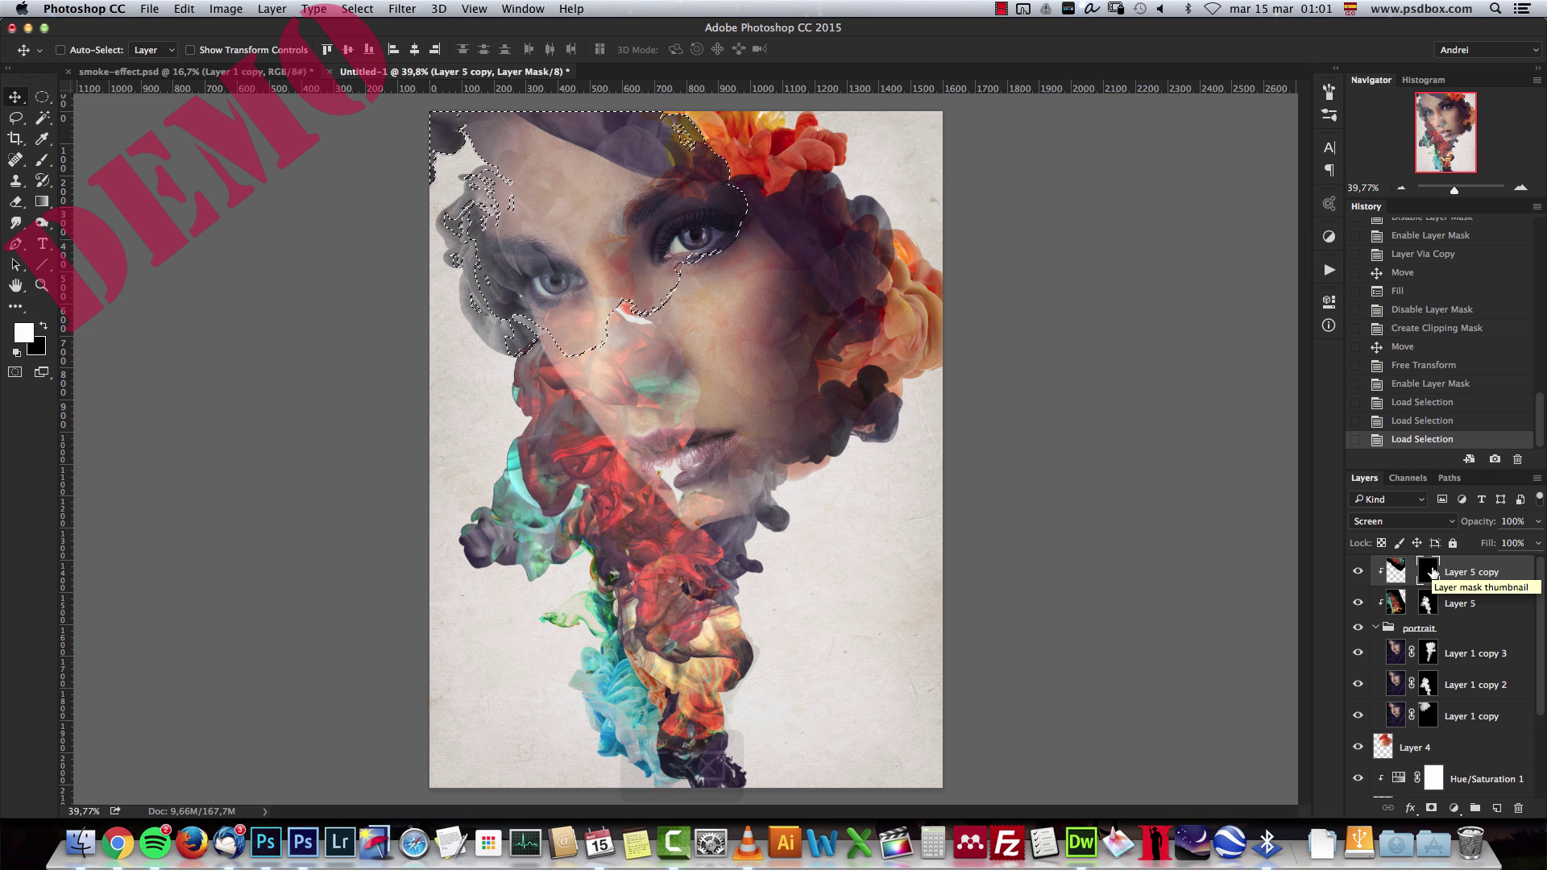
key(alt+BackSpace)
key(super+d)
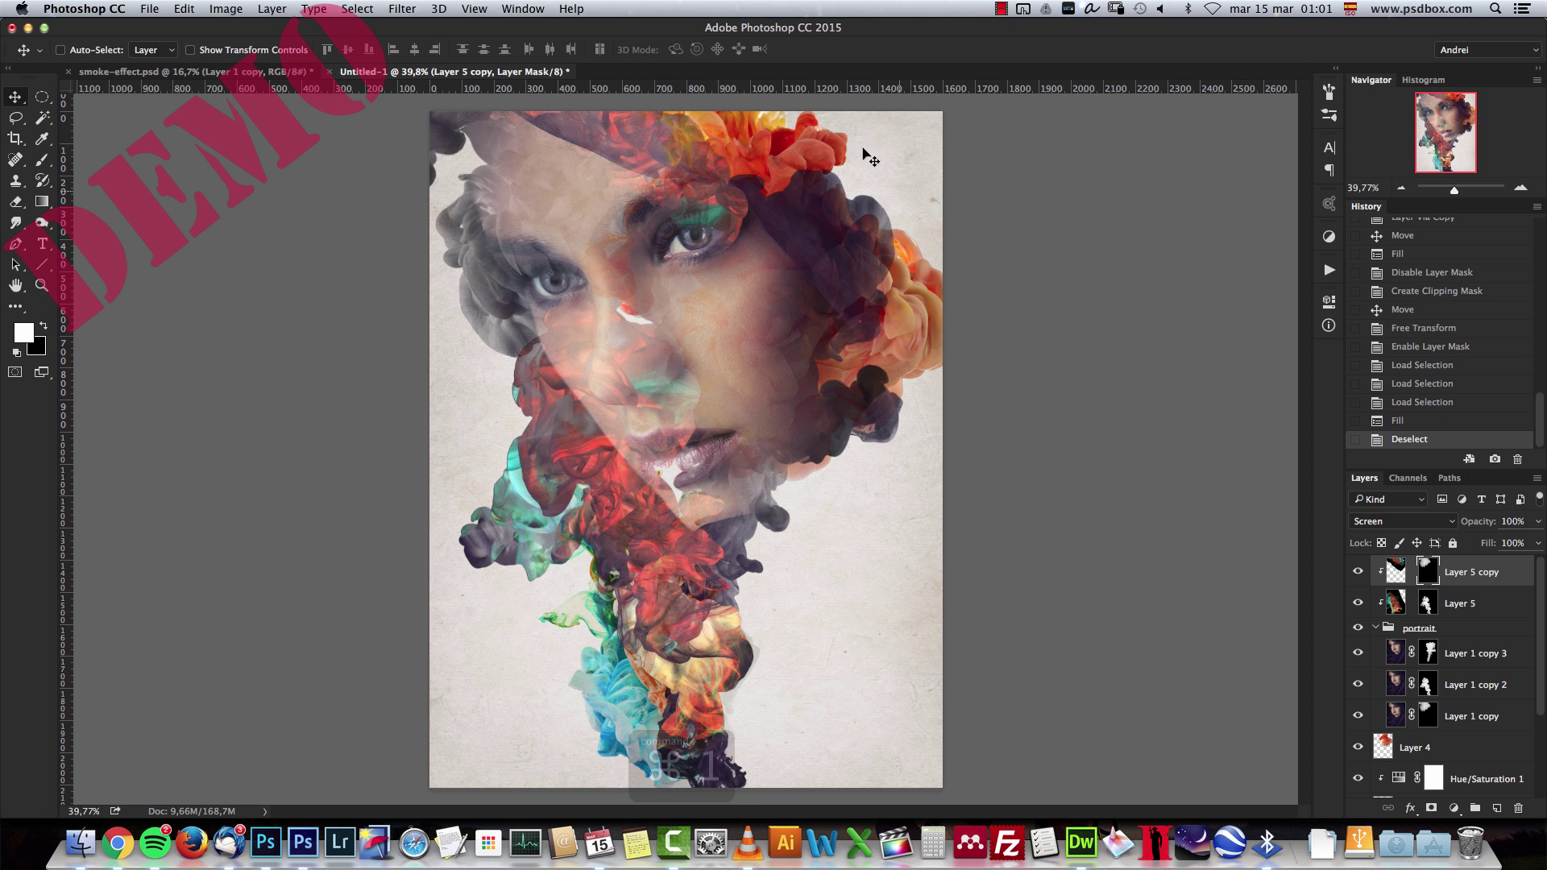
key(super+1)
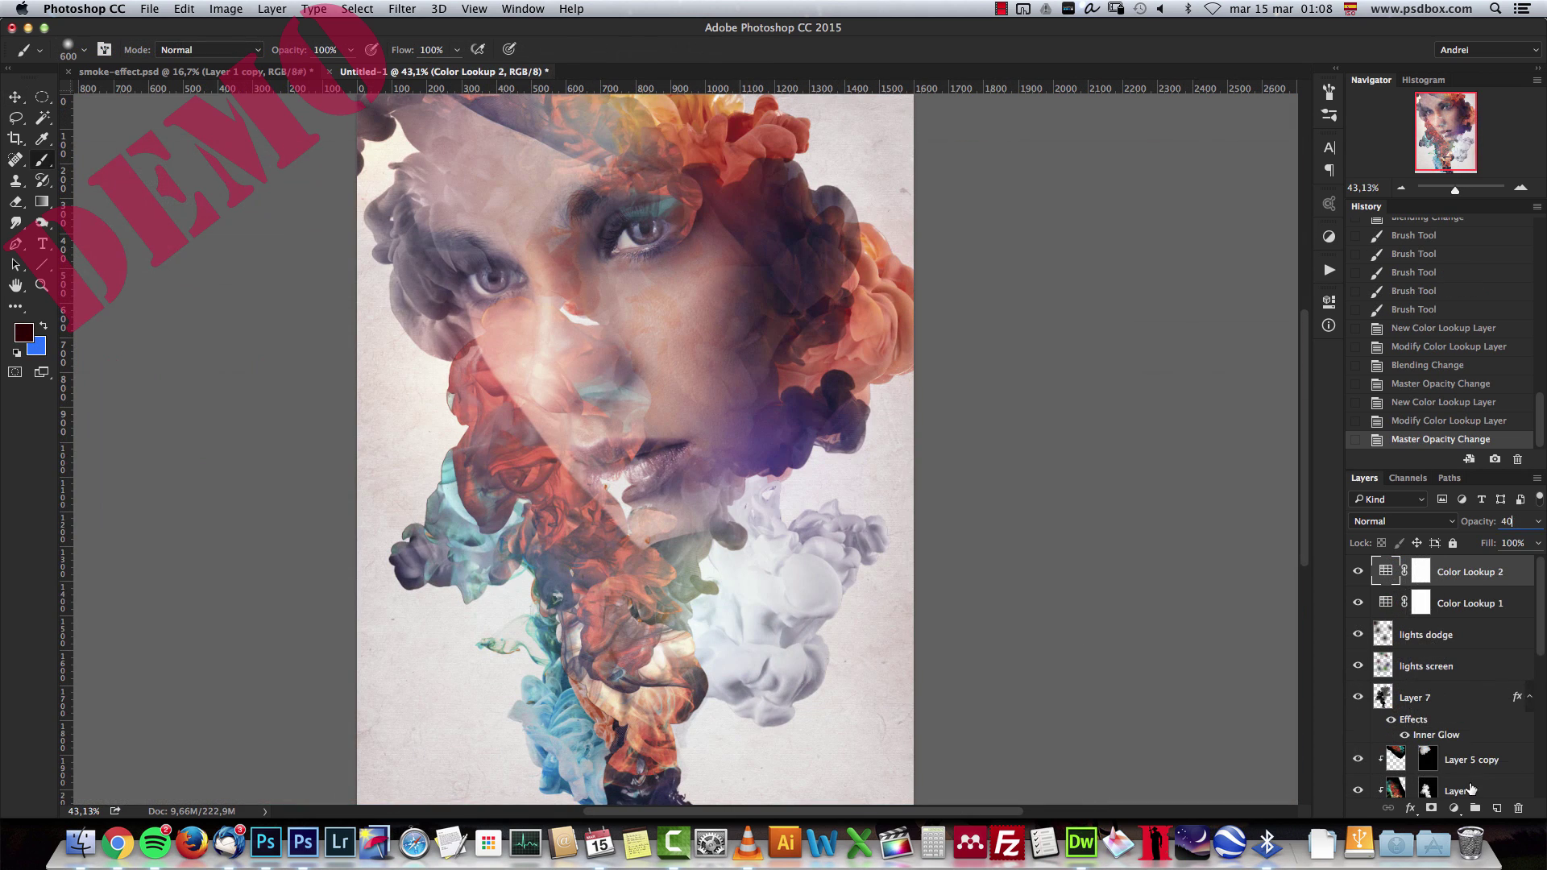
Add a Curves adjustment layer above Color Lookup 2 and place two points on its Blue channel curve.
click(1454, 808)
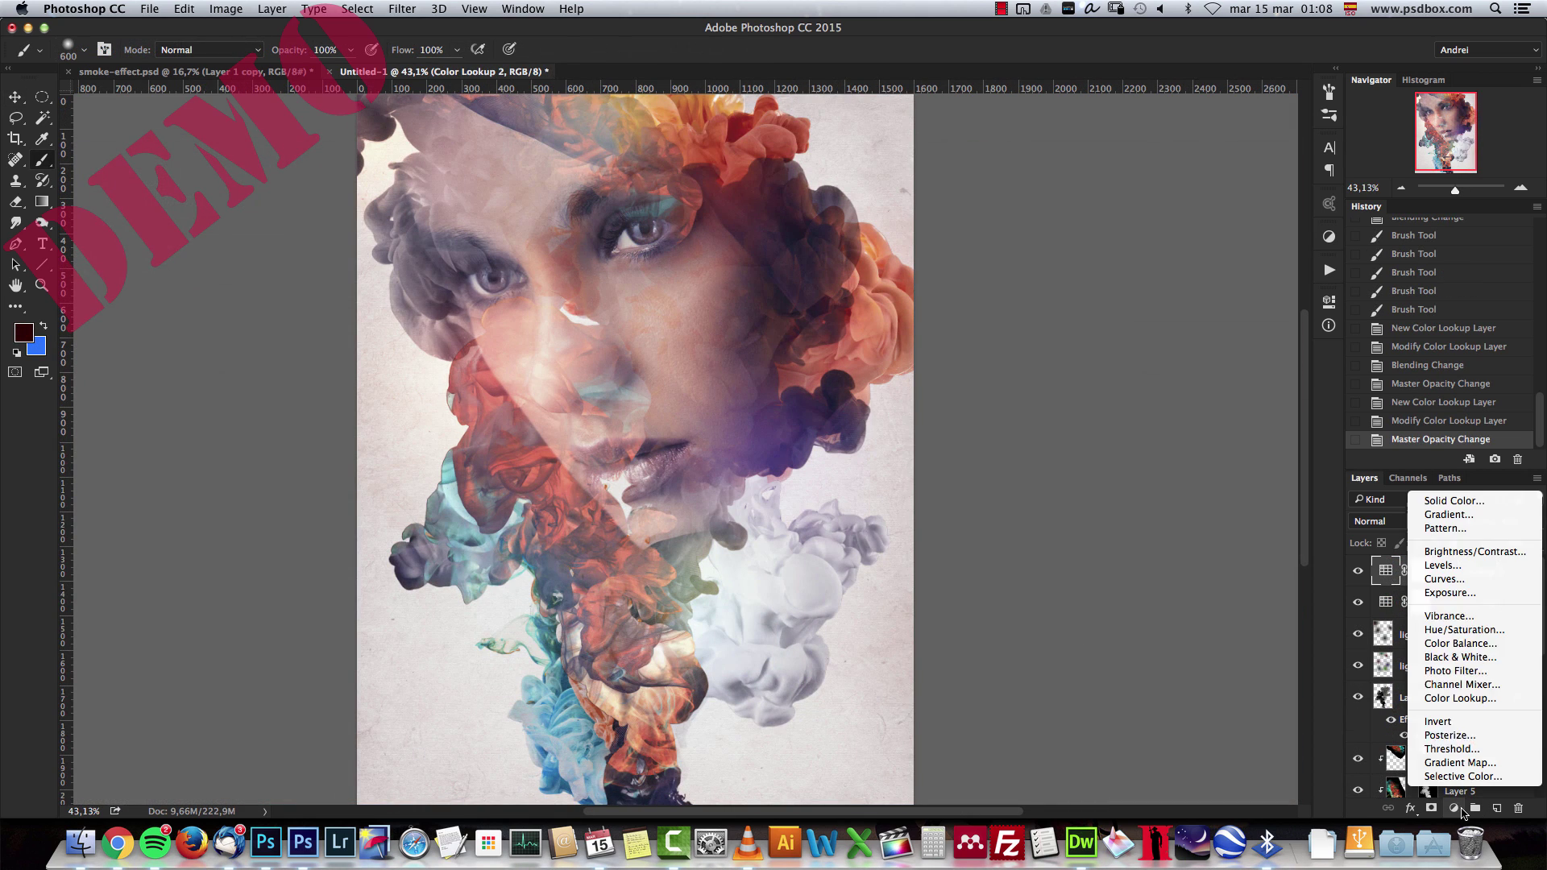
click(1454, 578)
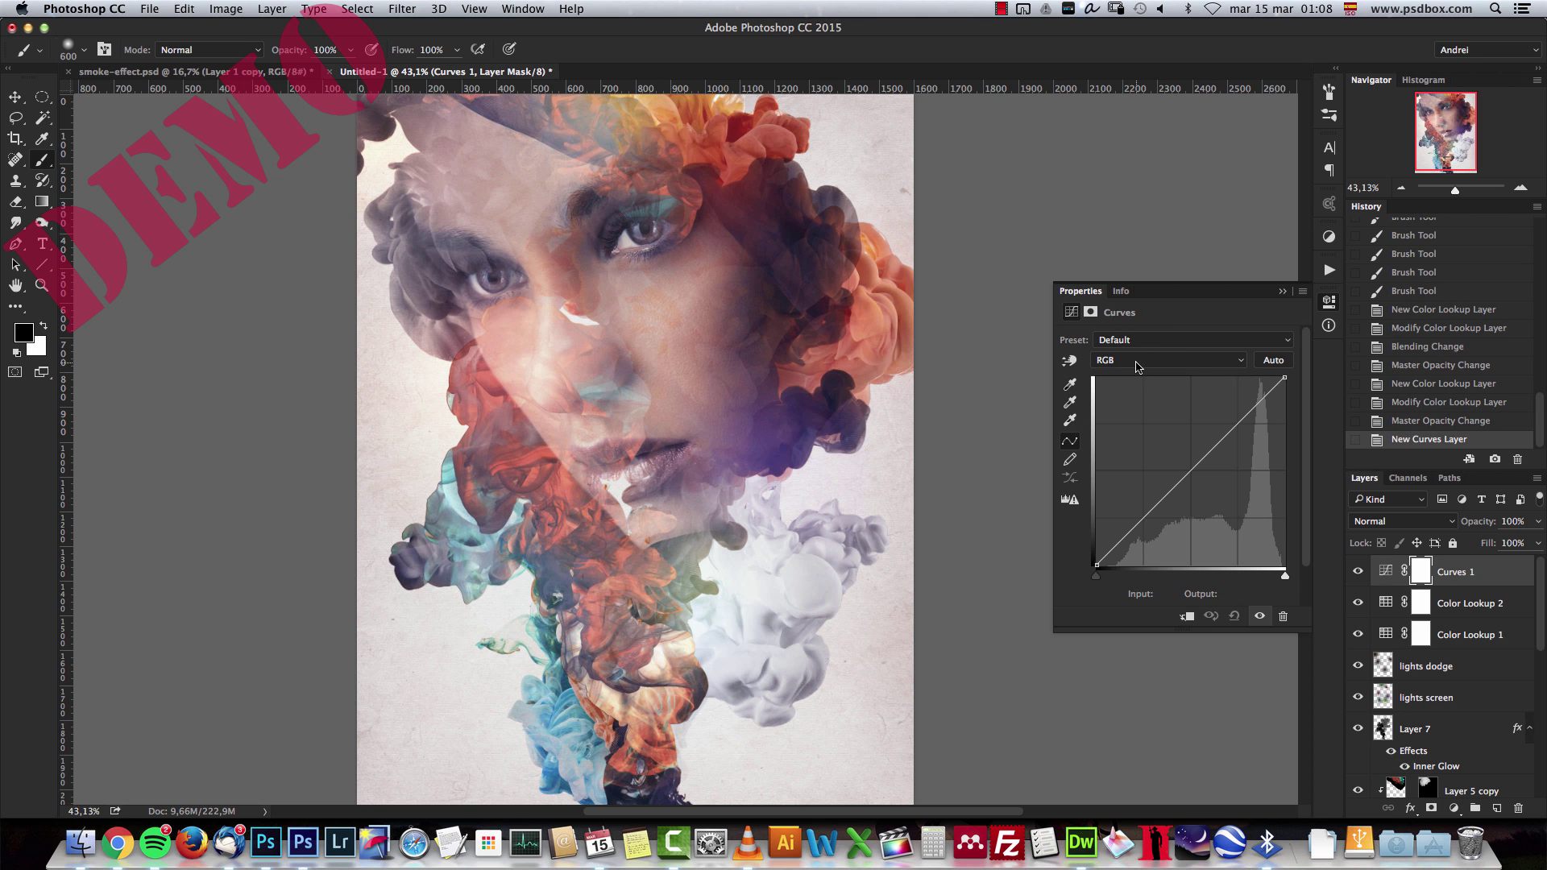
click(1132, 360)
click(1128, 403)
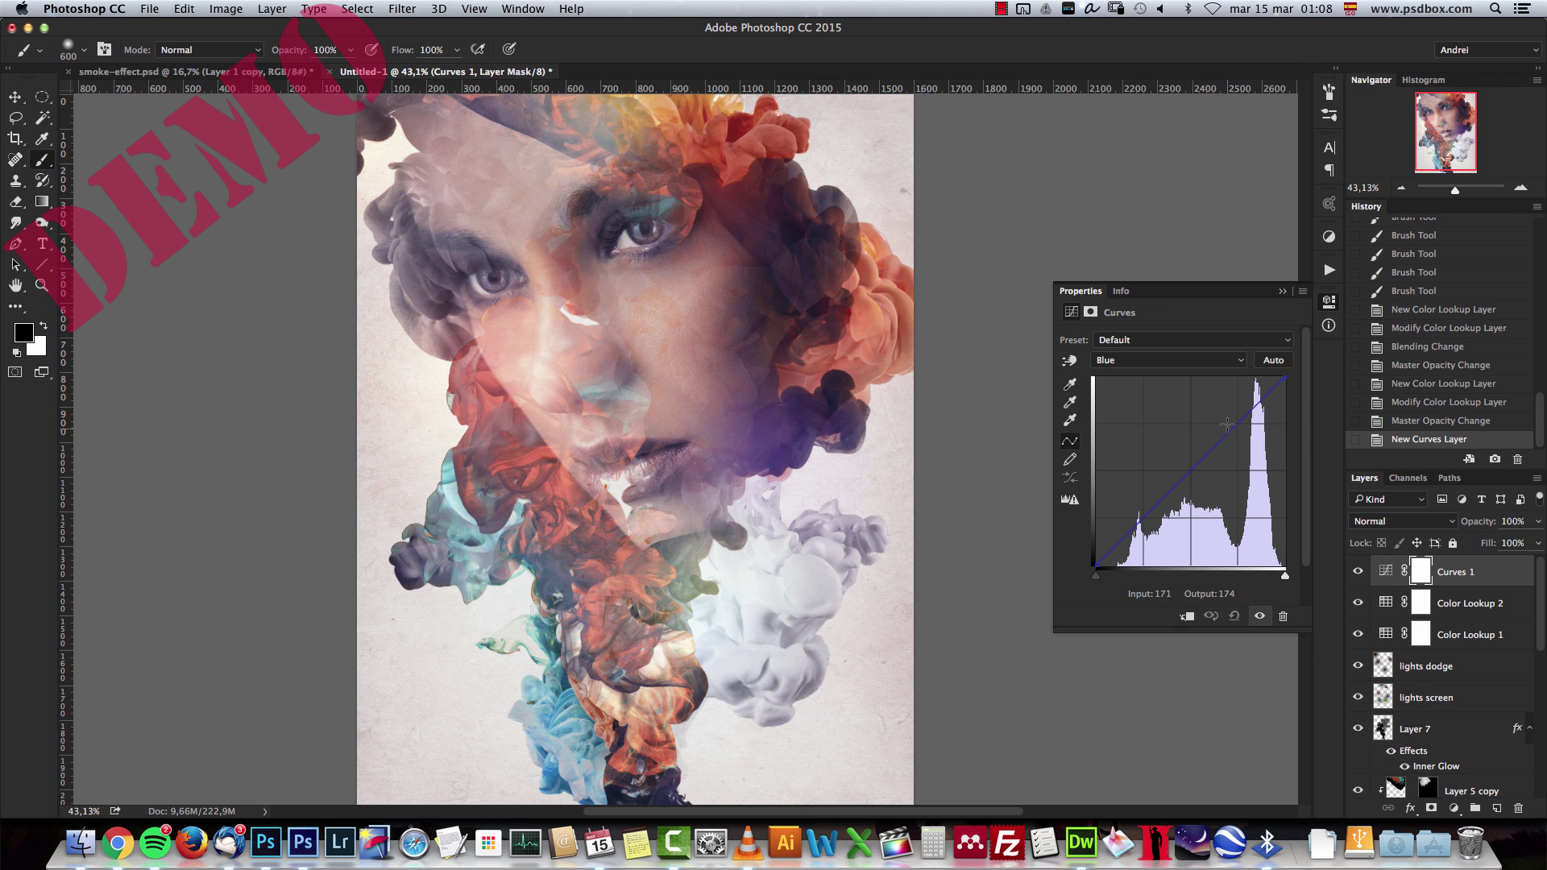
click(1151, 511)
click(1235, 425)
drag(1151, 513, 1143, 521)
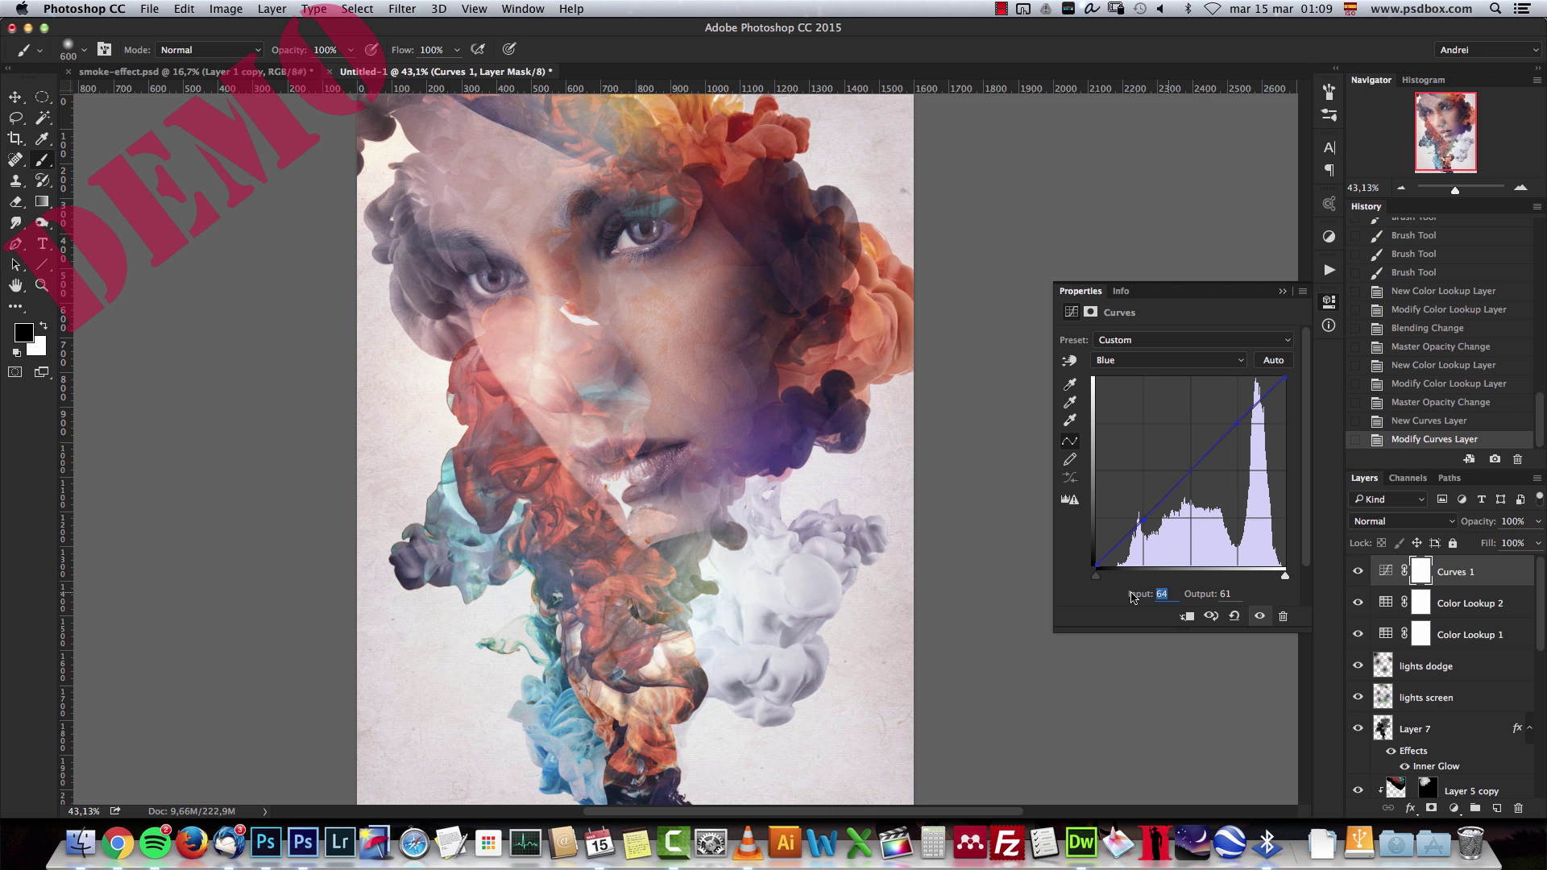
Set the Blue curve's lower point to input 63, output 63 and its upper point to input 210, output 198.
text(63)
key(Tab)
text(63)
click(1238, 423)
text(210)
click(1235, 593)
text(198)
Add a point to the Green channel curve with input 173 and output 169.
click(1116, 361)
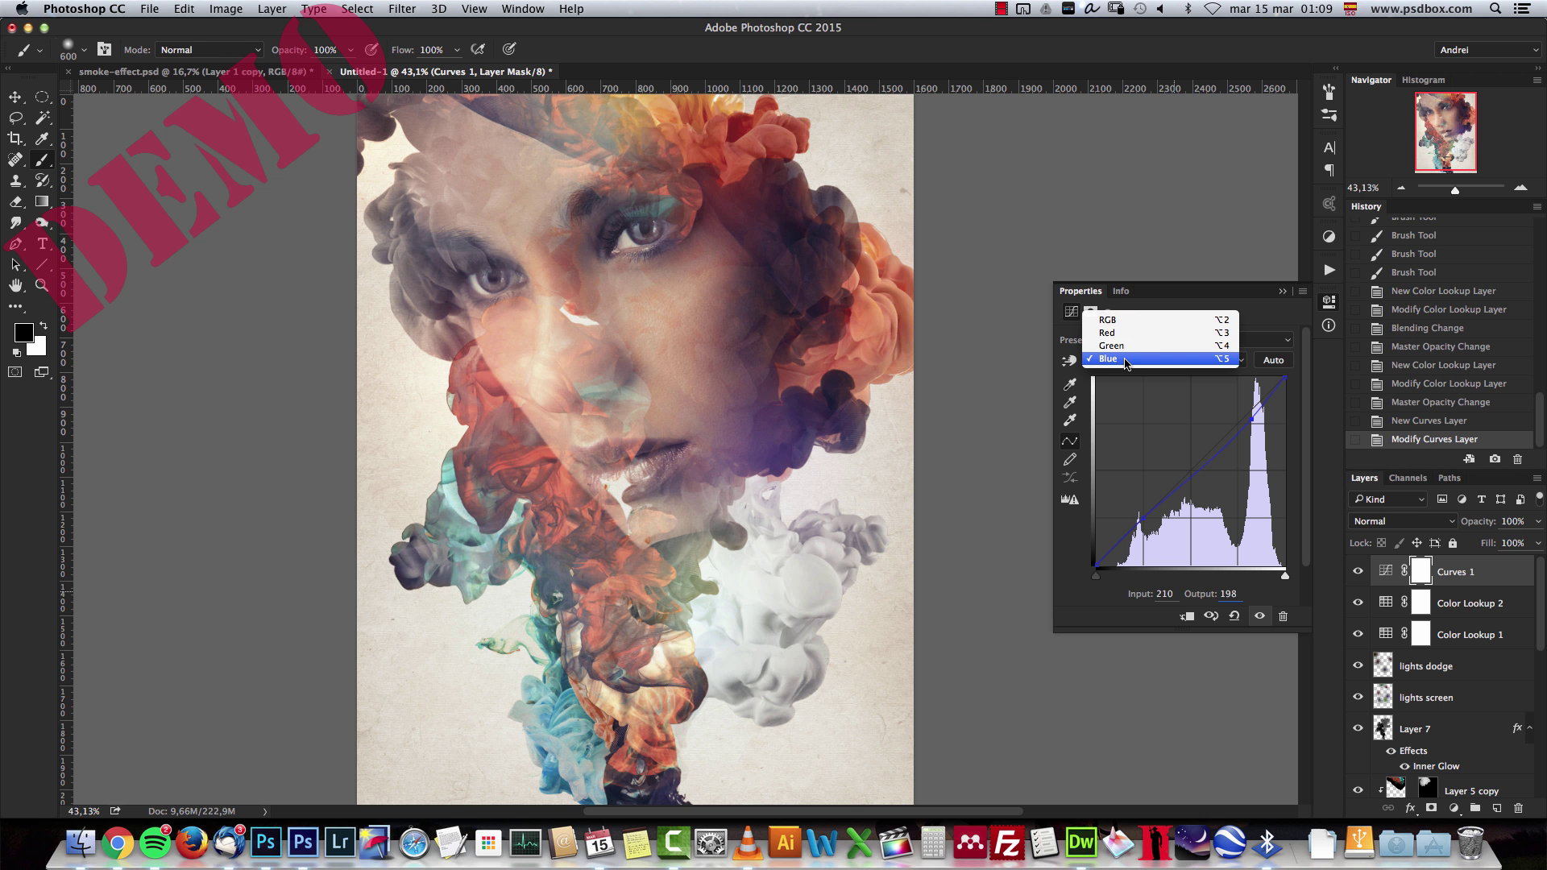
click(1116, 346)
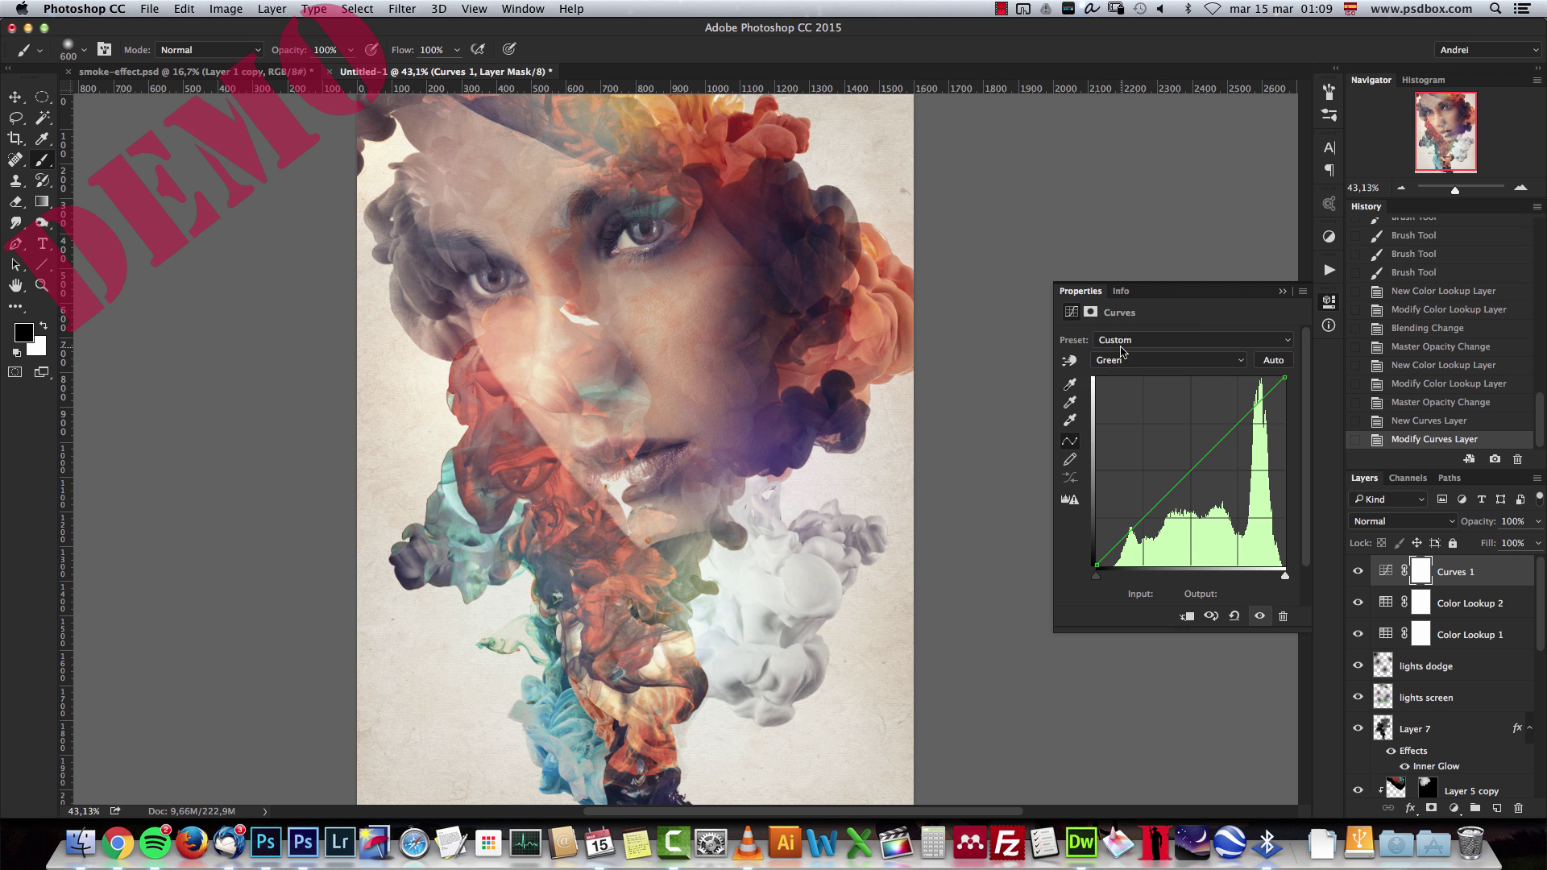
click(1180, 479)
click(1129, 594)
text(173)
key(Tab)
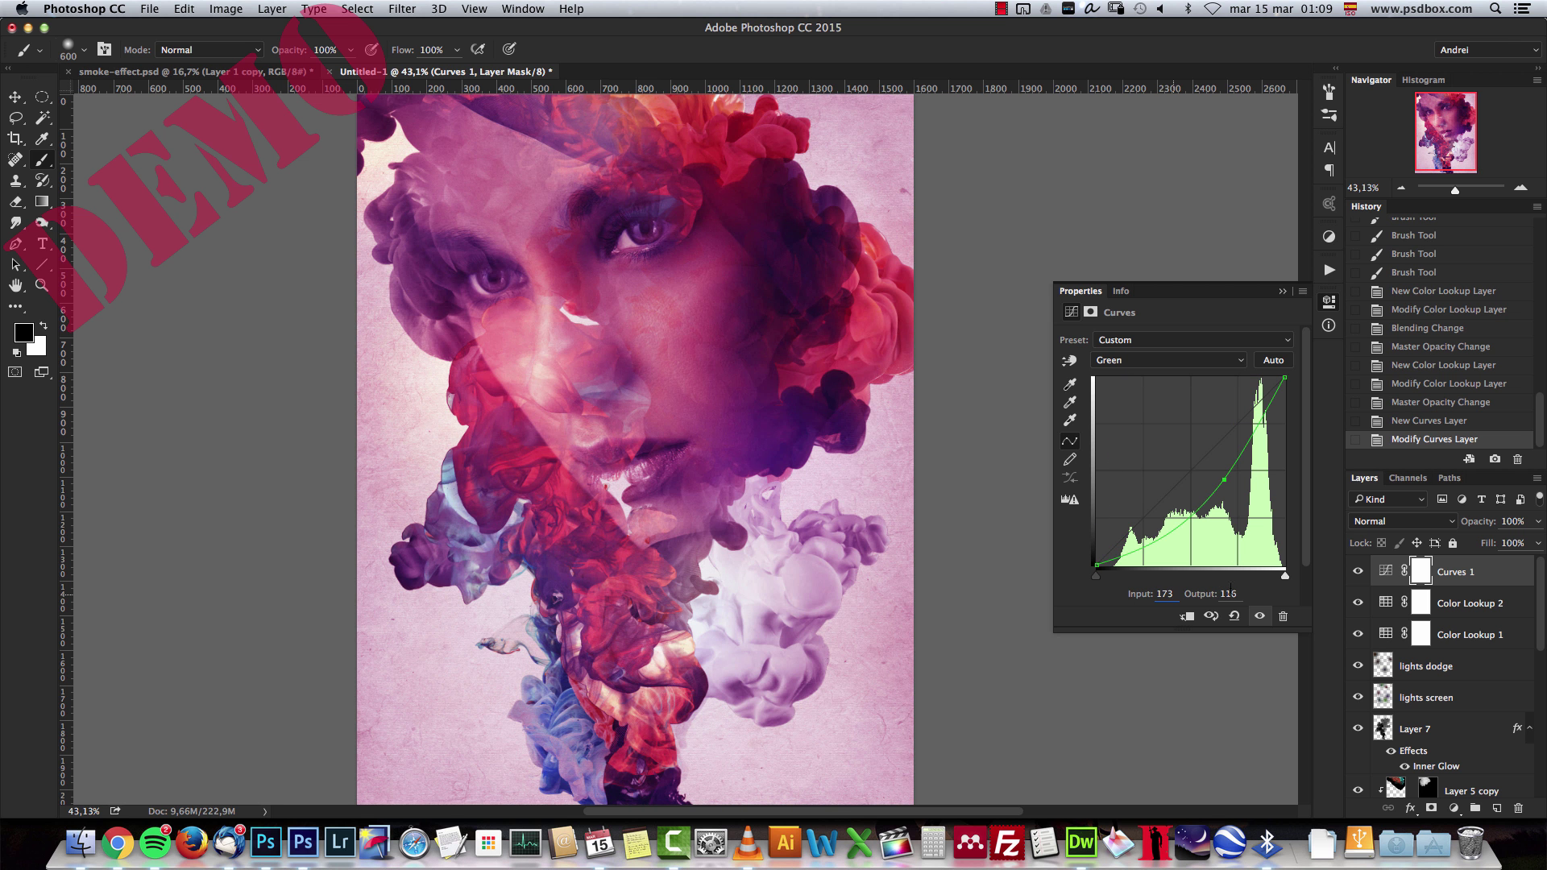
text(169)
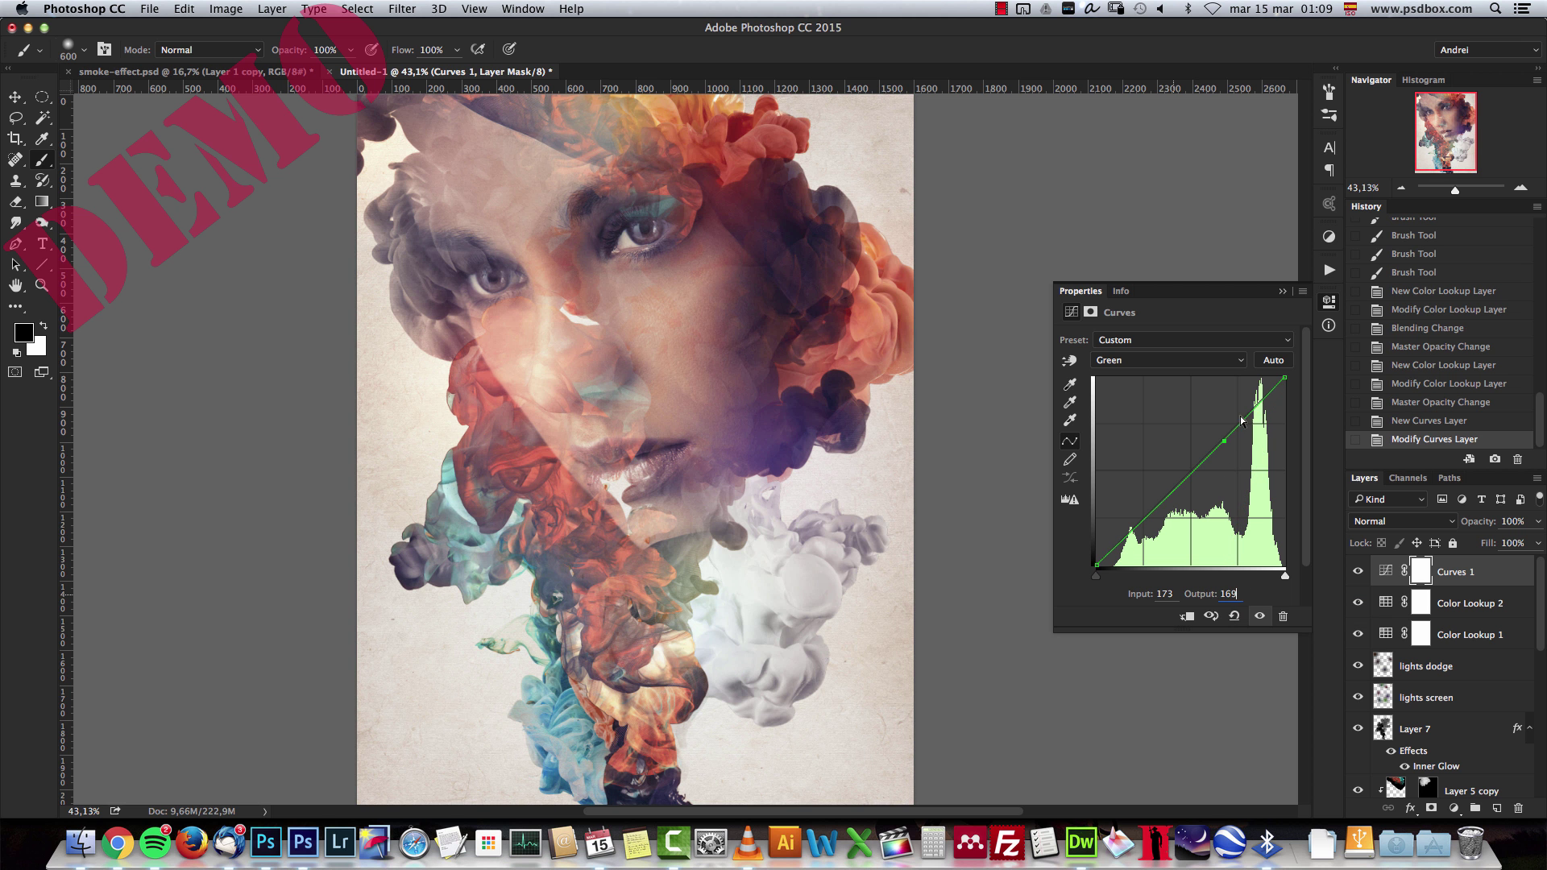
Set a point on the Red channel curve to input 137, output 121 and close the Curves settings.
click(1198, 364)
click(1140, 352)
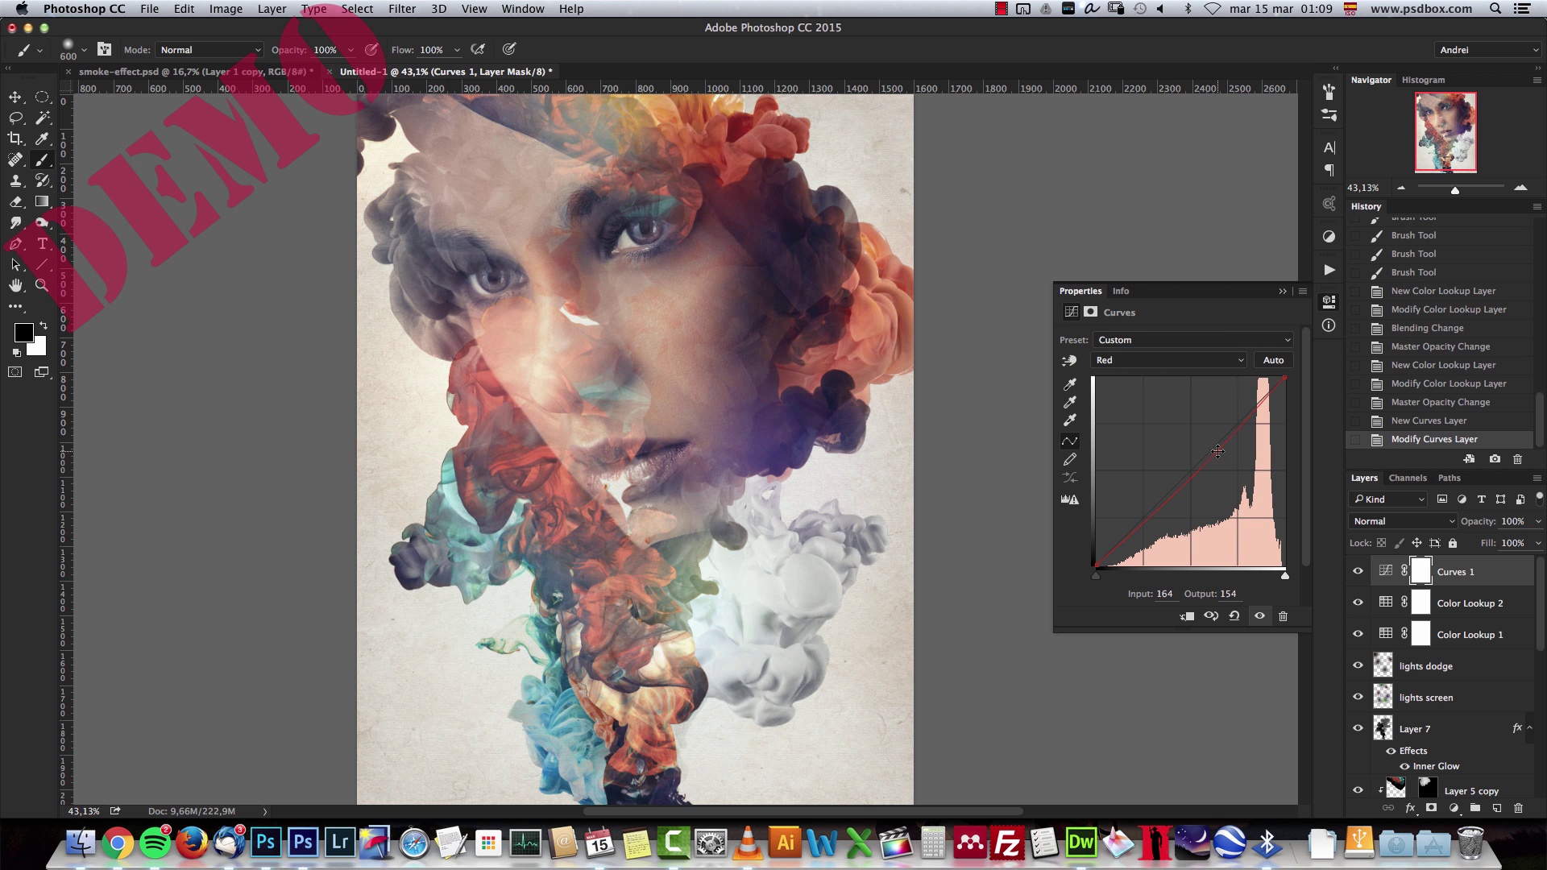
click(1165, 594)
text(137)
click(1228, 594)
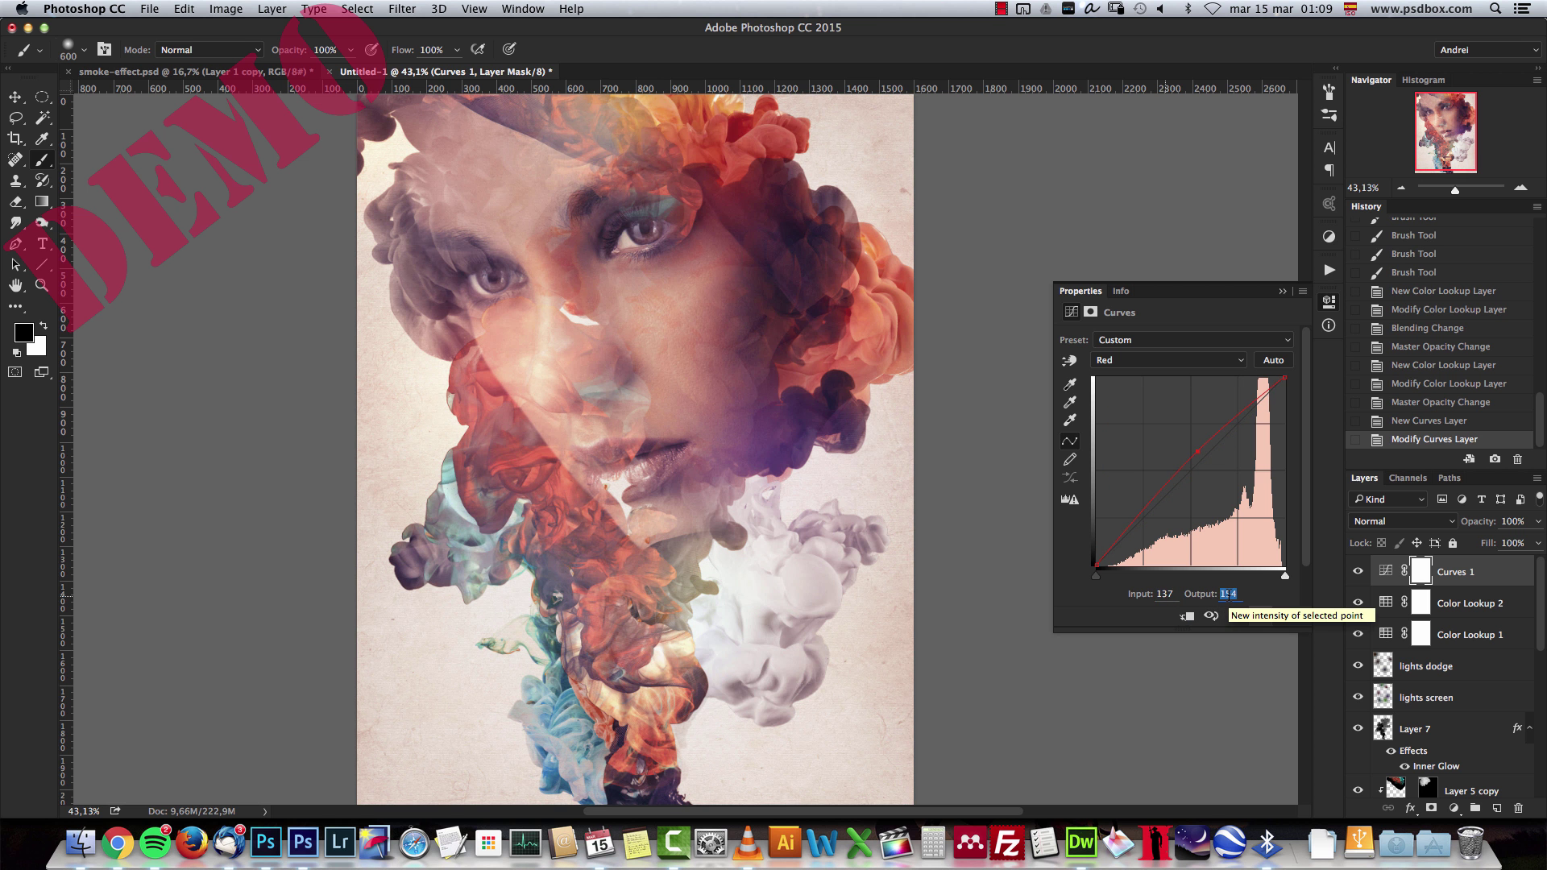
text(121)
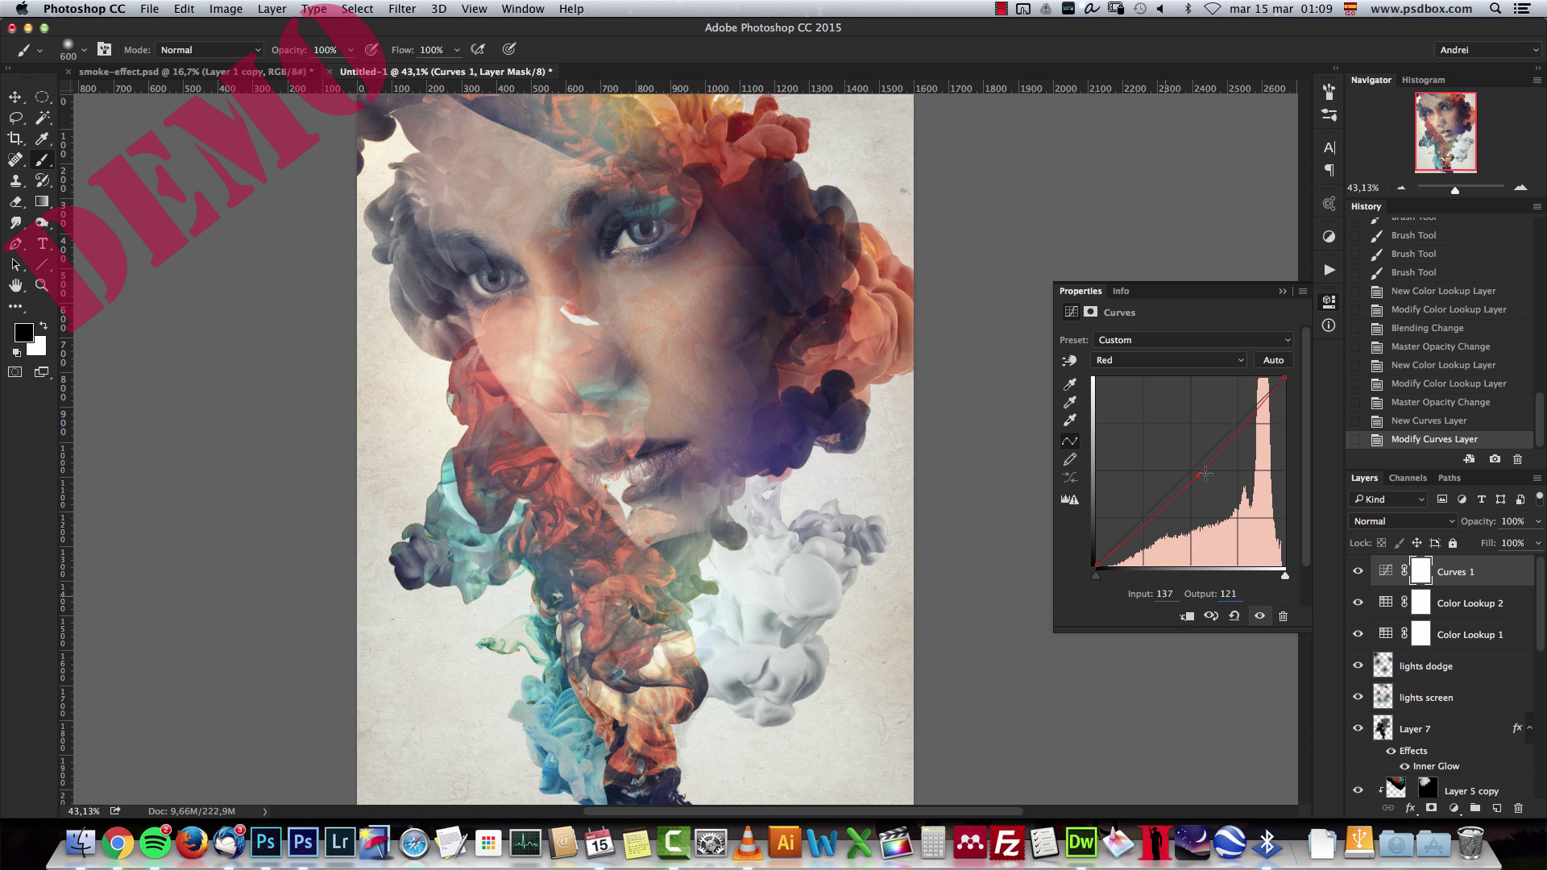
key(super+z)
click(1283, 292)
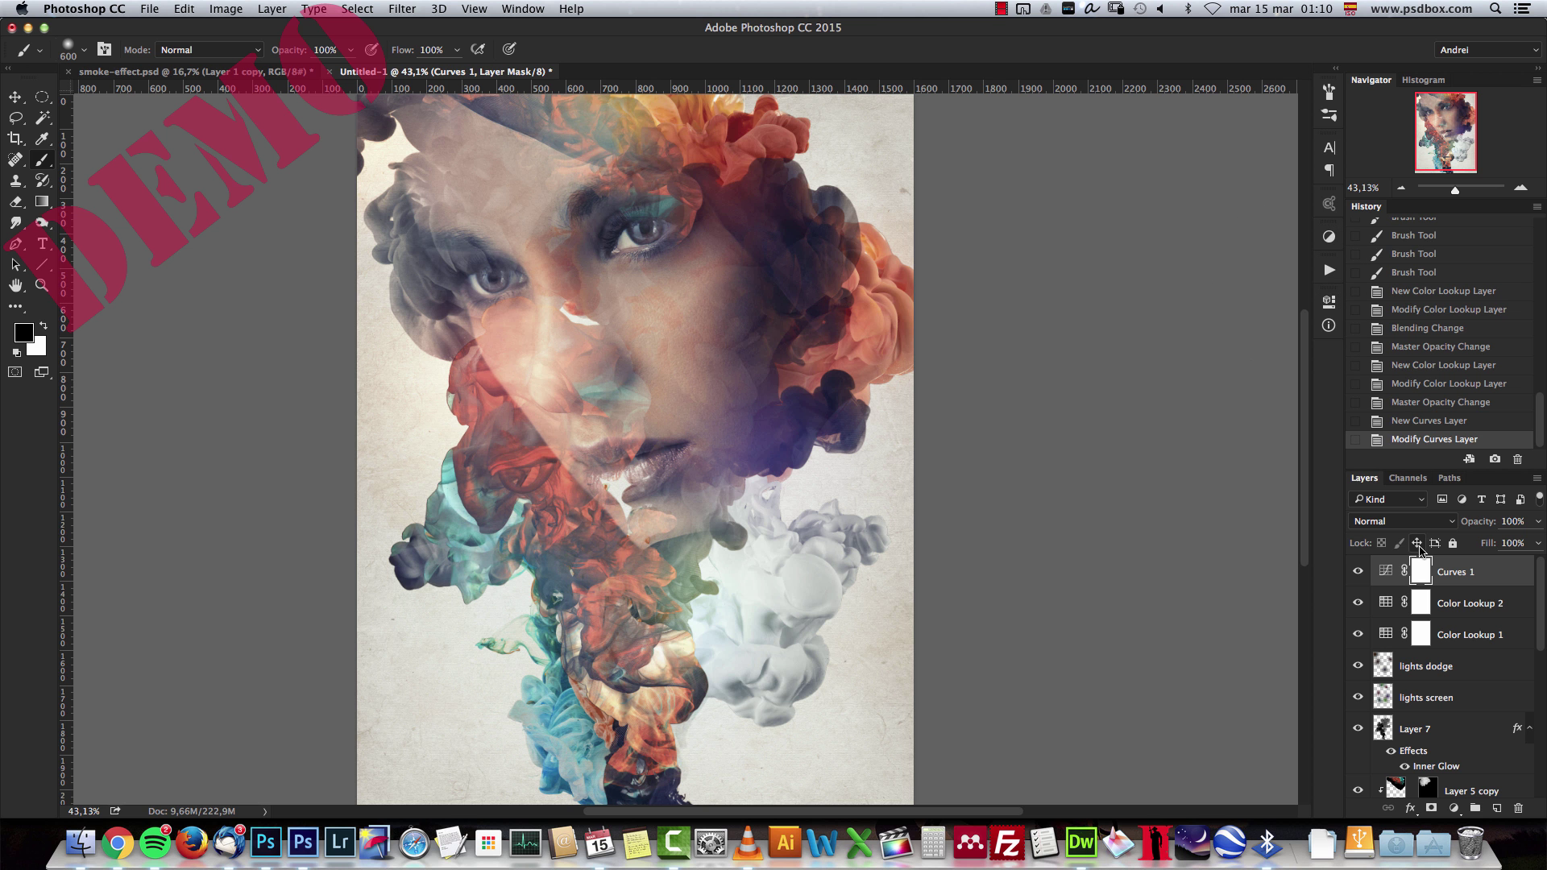
Stamp all visible layers into a new layer above Curves 1 and convert it to a Smart Object.
click(1358, 572)
key(alt+shift+super+e)
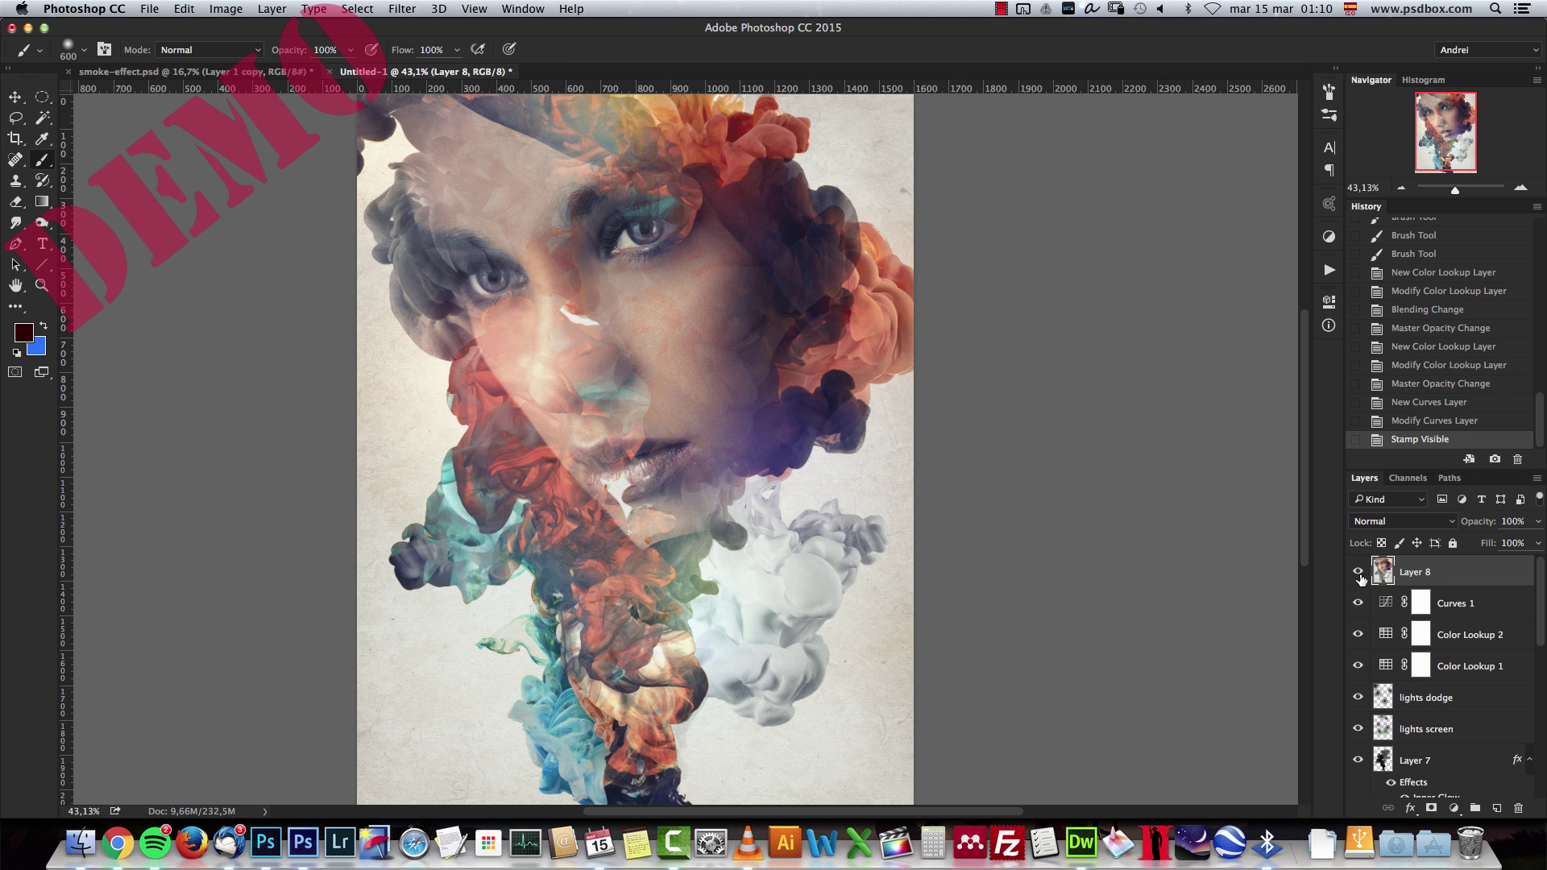
right_click(1479, 574)
click(1376, 337)
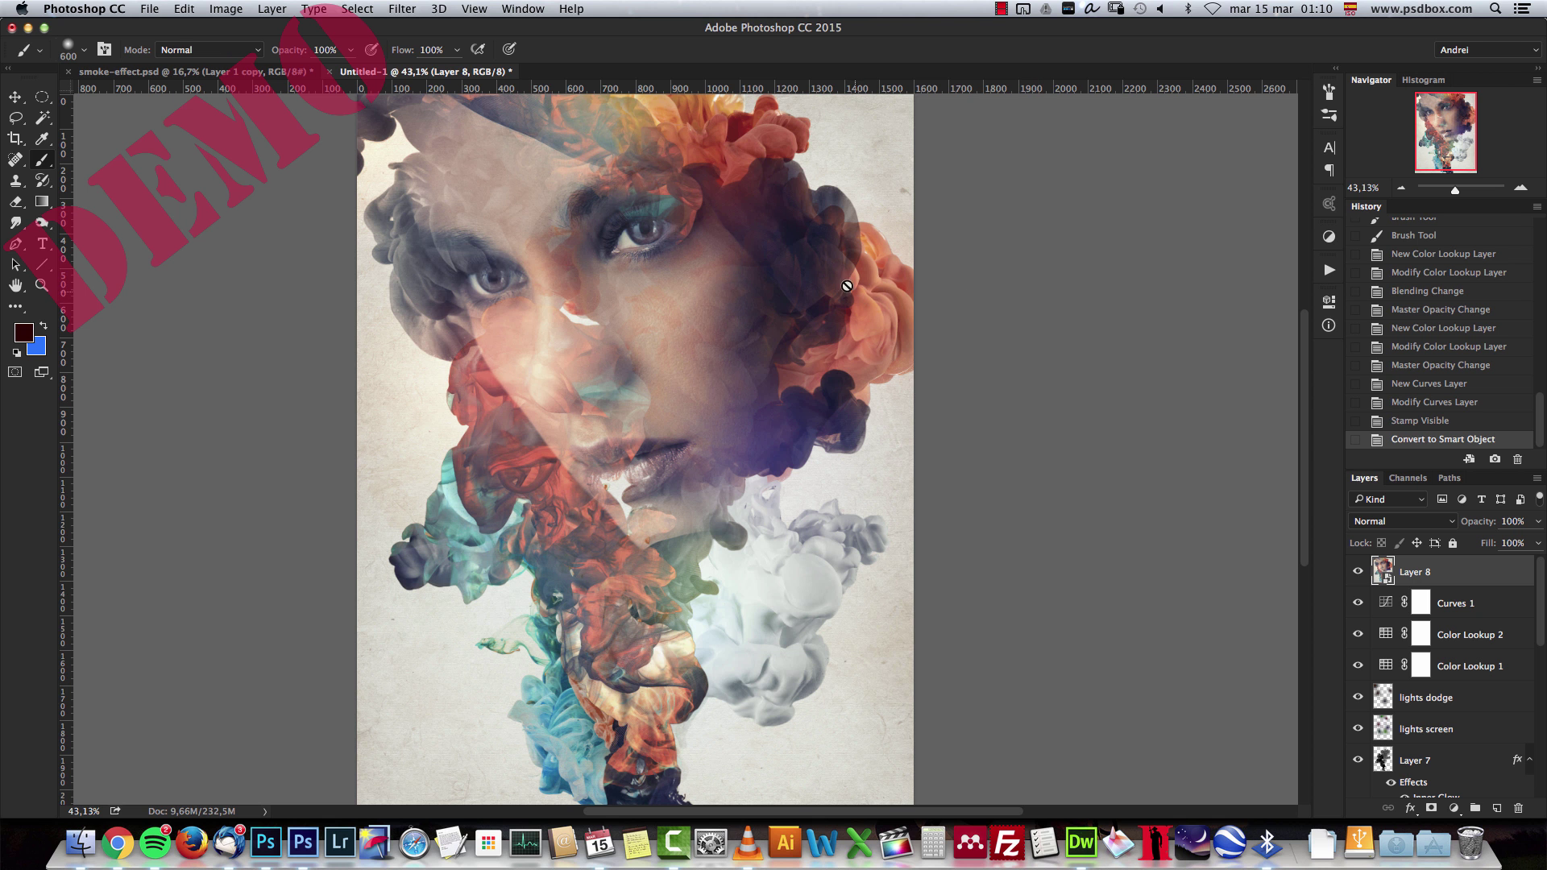
click(401, 9)
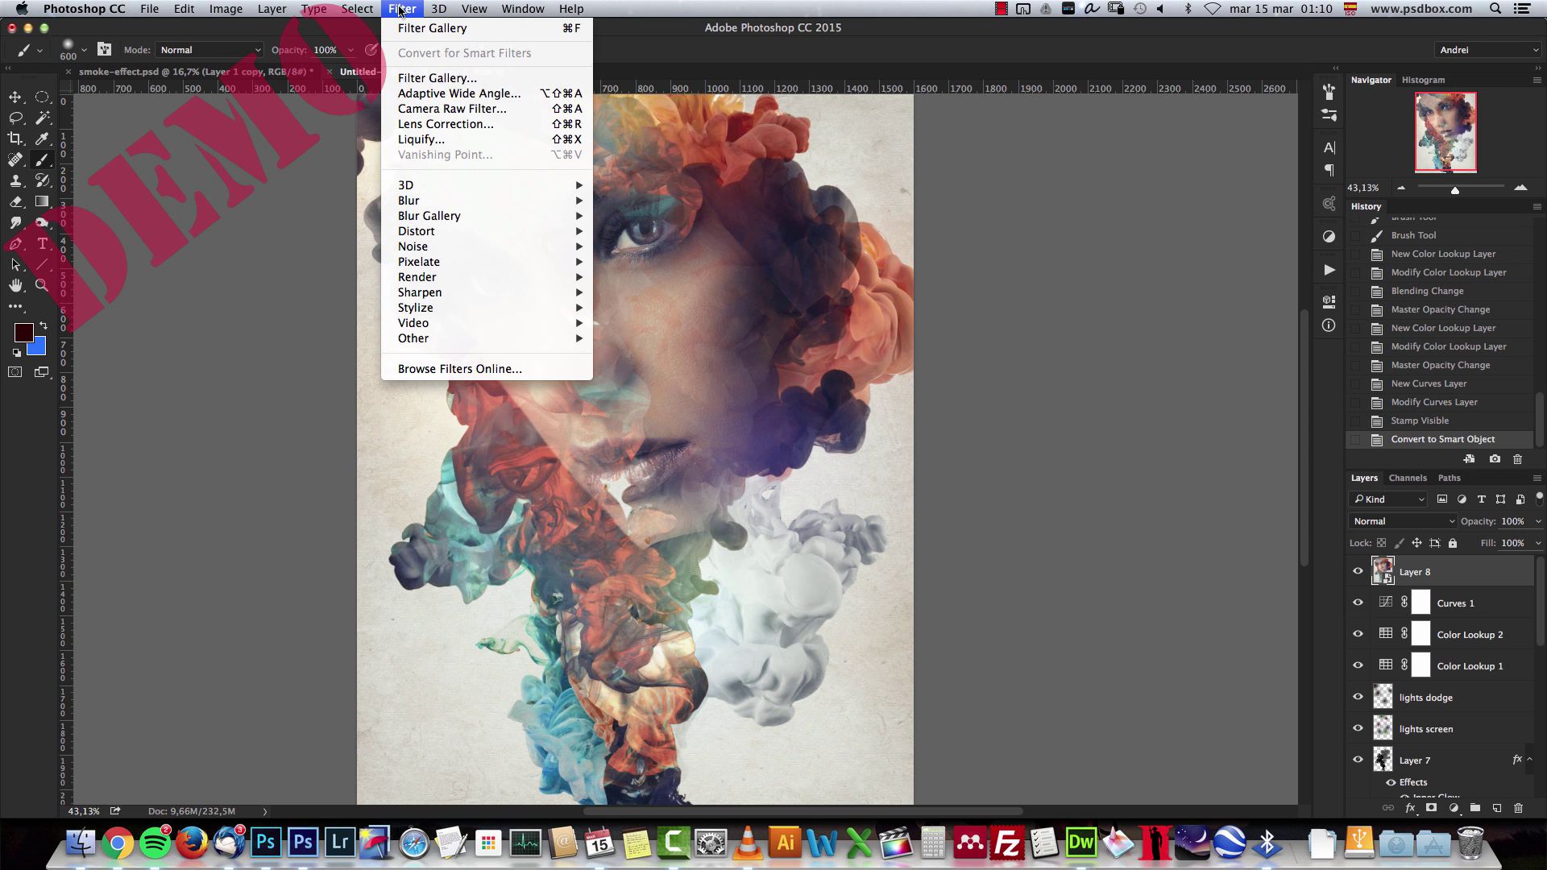
click(460, 108)
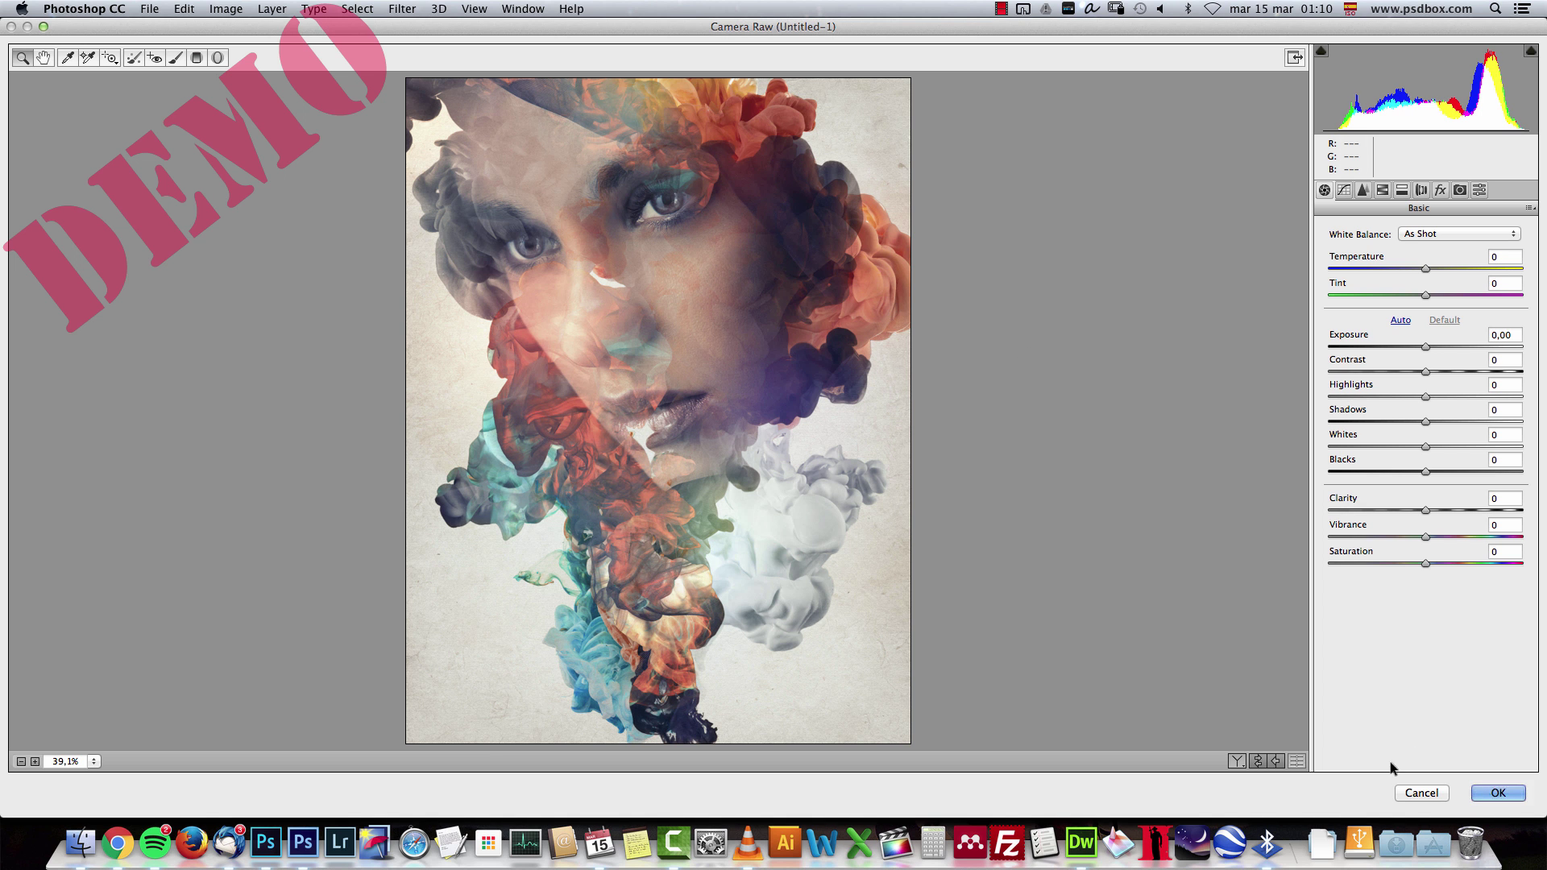
click(1438, 793)
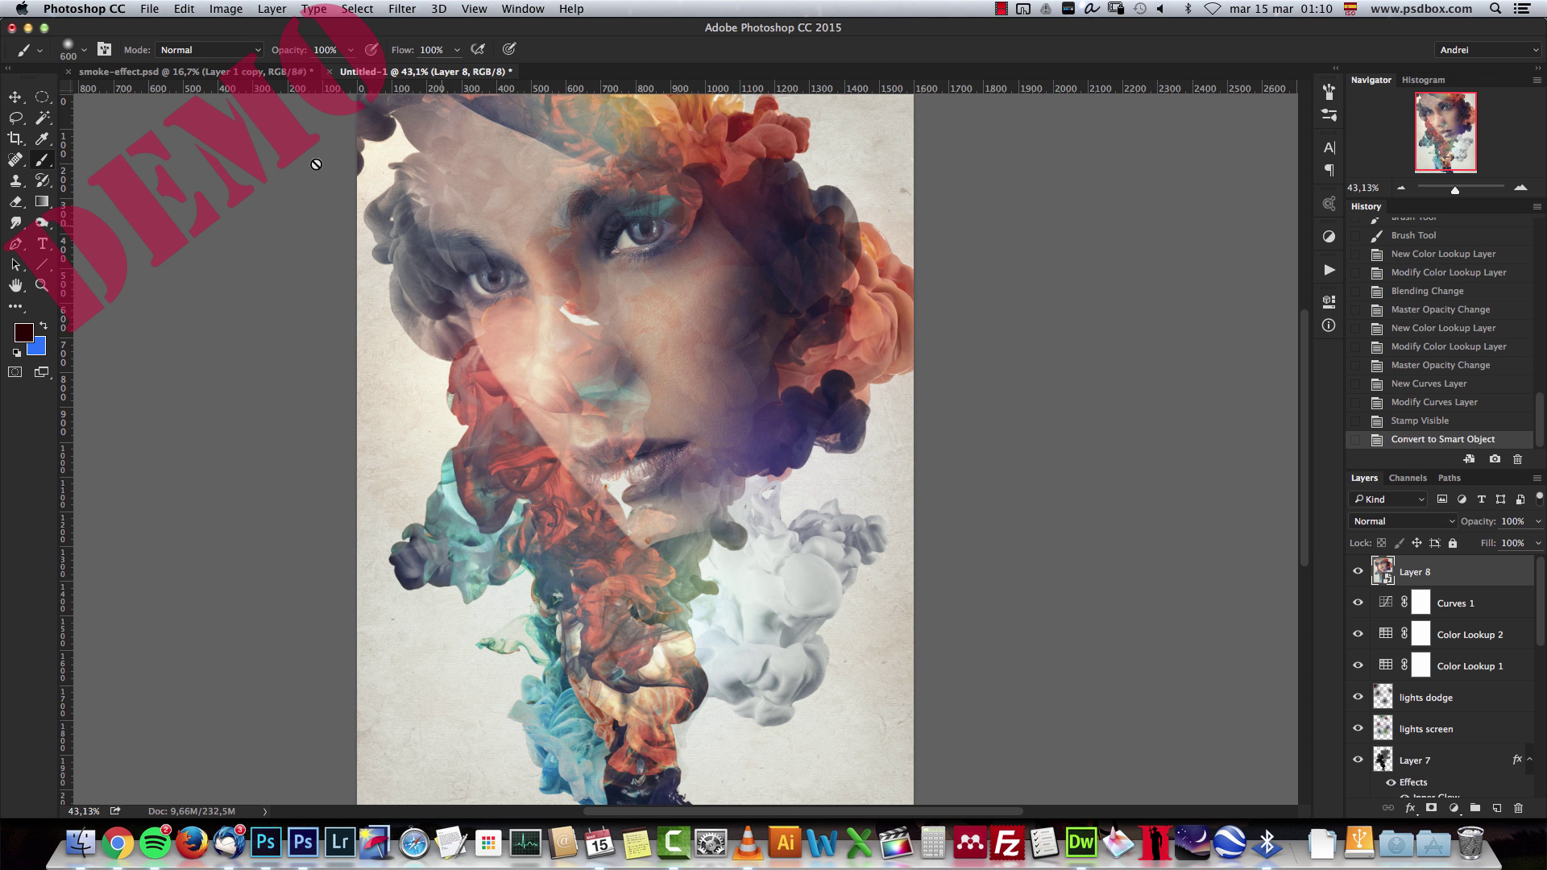
click(81, 9)
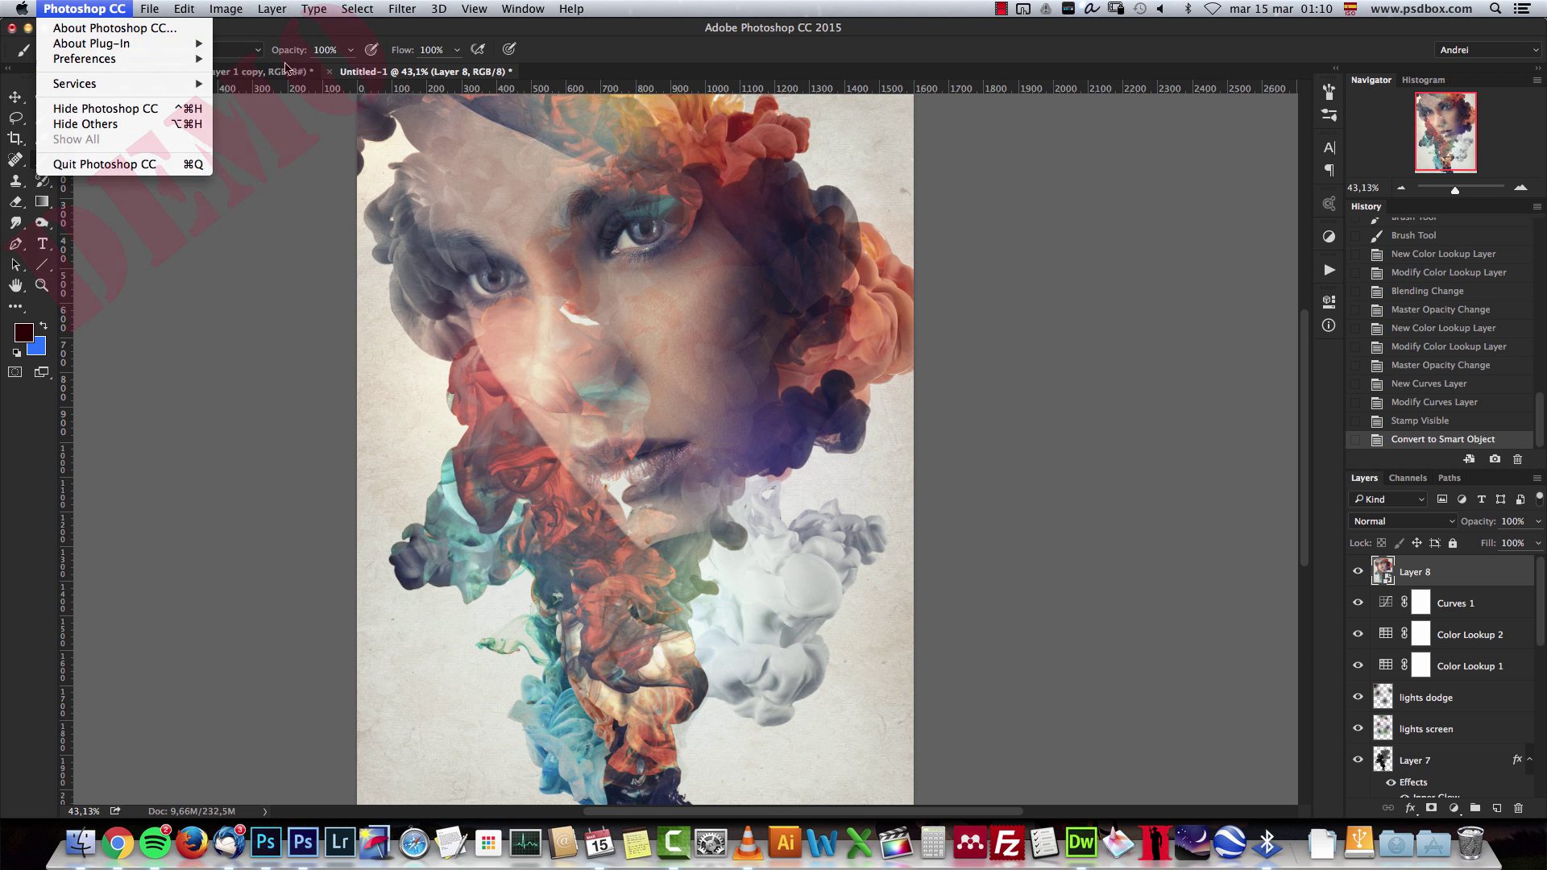
mouse_move(139, 58)
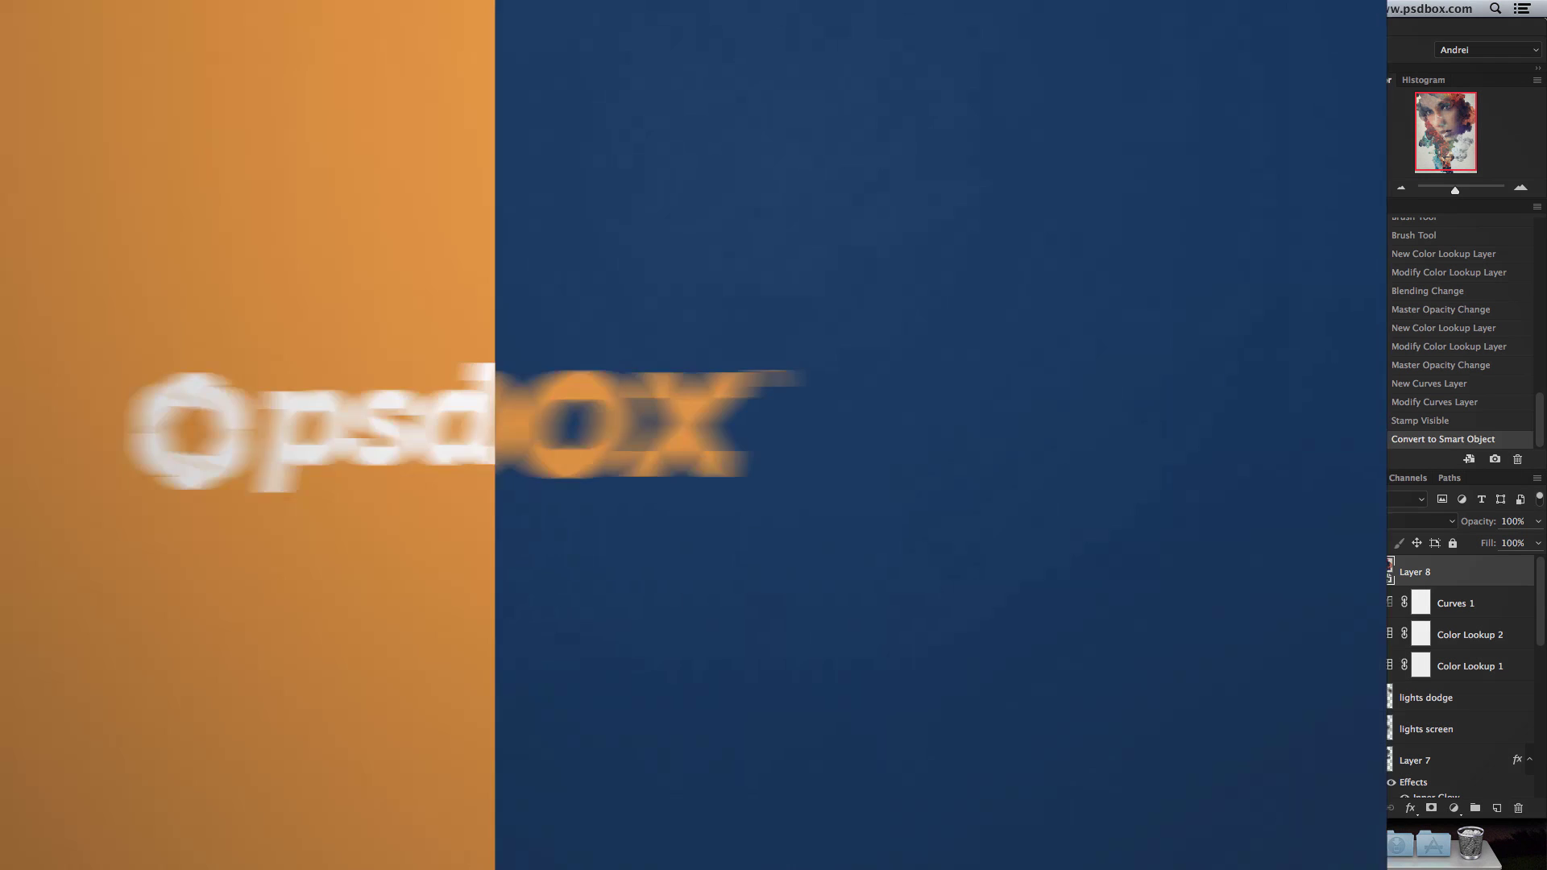